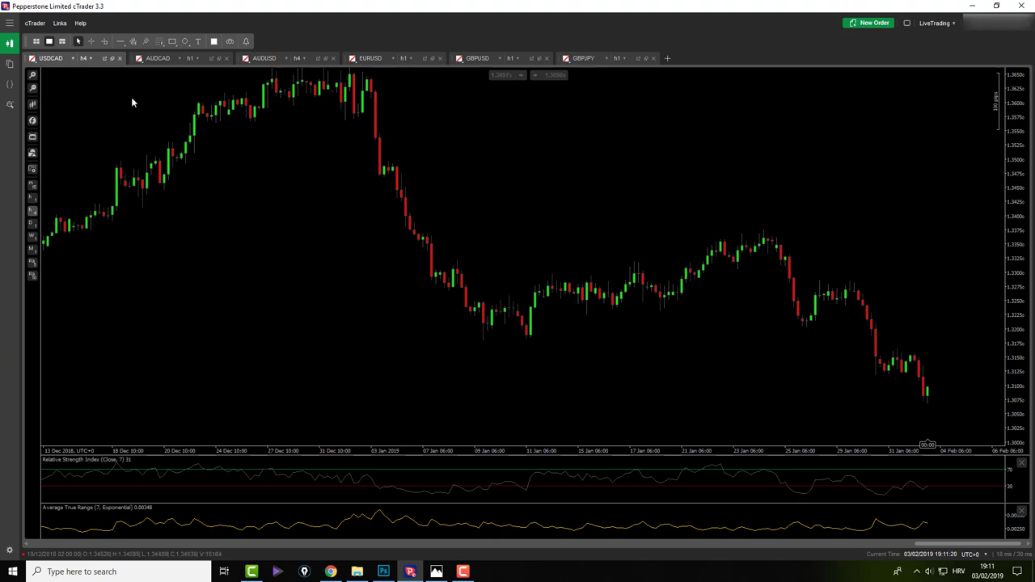
- Switch the USDCAD chart to the 1-hour timeframe
left_click(85, 58)
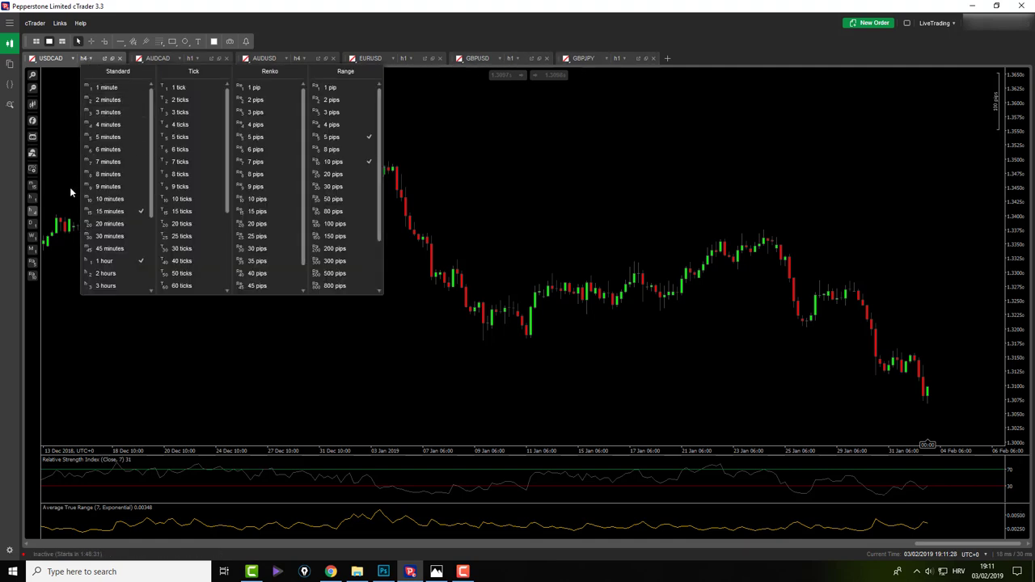
left_click(33, 198)
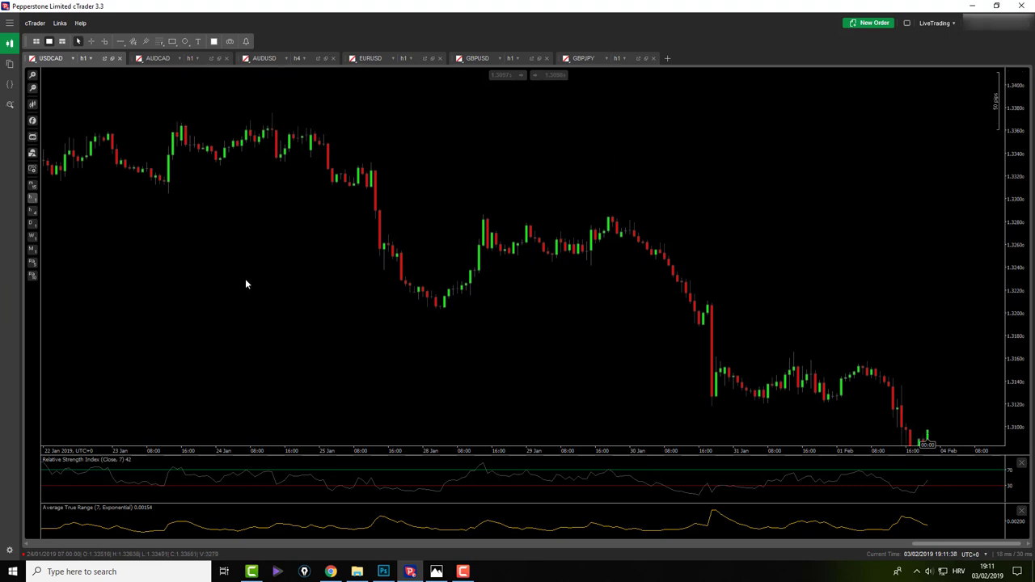
- Examine the January and early February price swings on the USDCAD hourly chart
scroll(246, 284, "down", 5)
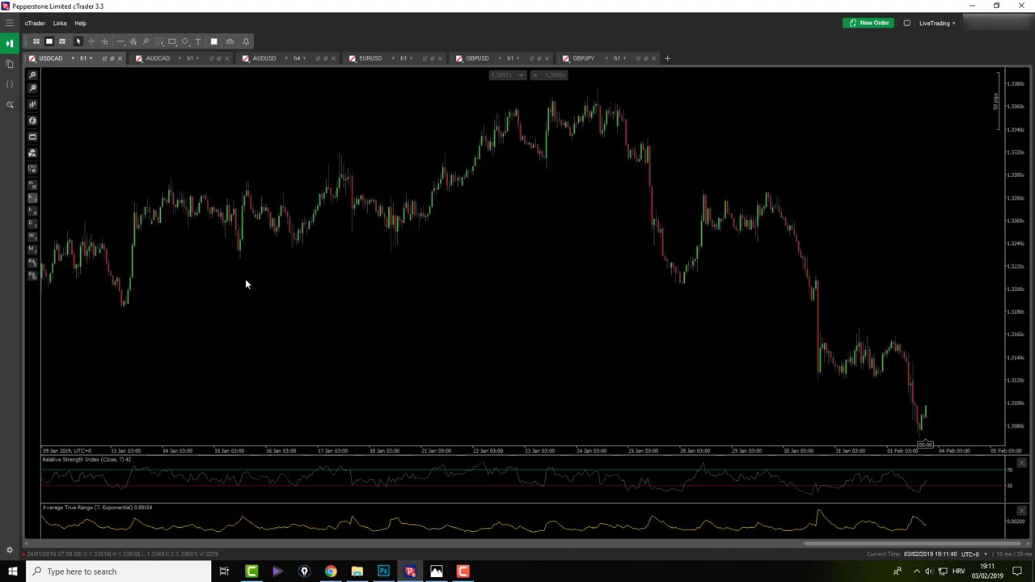
scroll(246, 284, "down", 1)
scroll(246, 284, "up", 1)
scroll(247, 284, "down", 1)
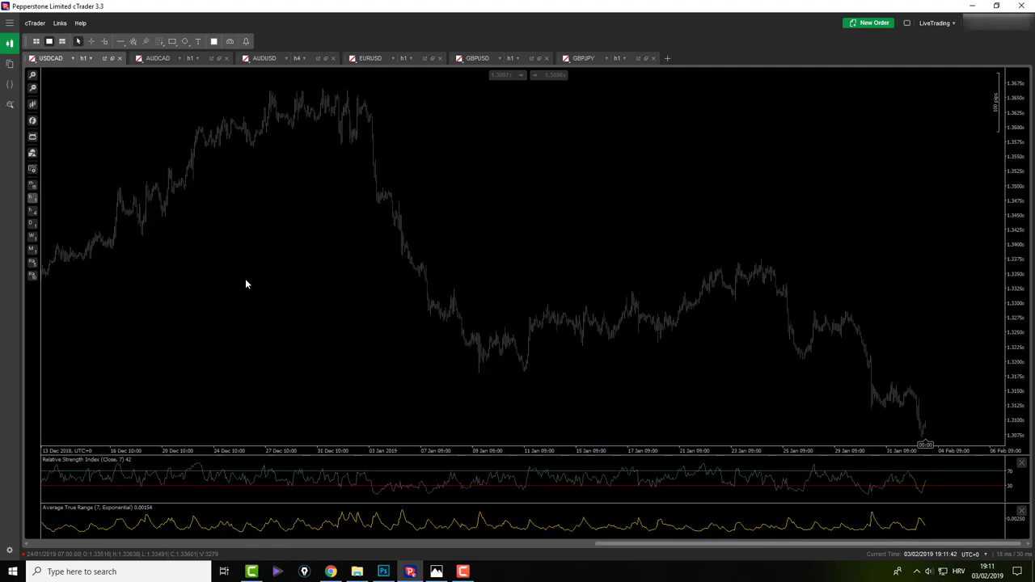
scroll(246, 284, "up", 1)
left_click_drag(680, 267, 680, 223)
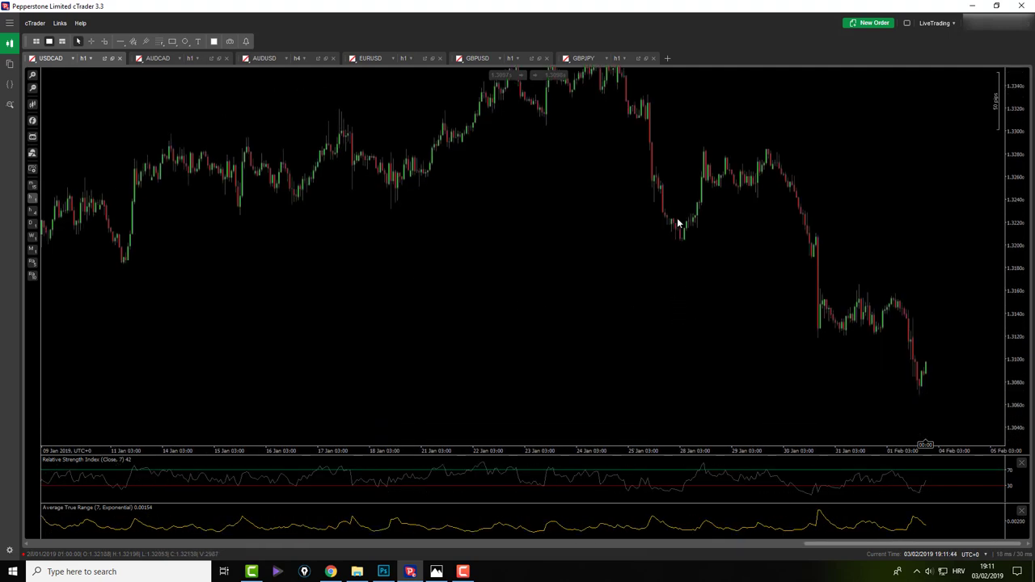
left_click(90, 41)
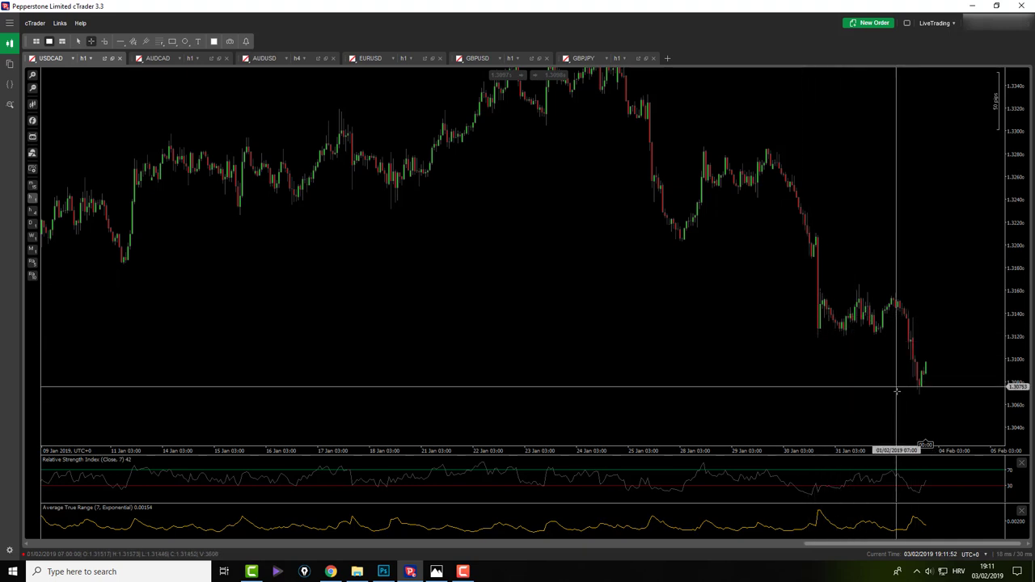
scroll(904, 401, "up", 5)
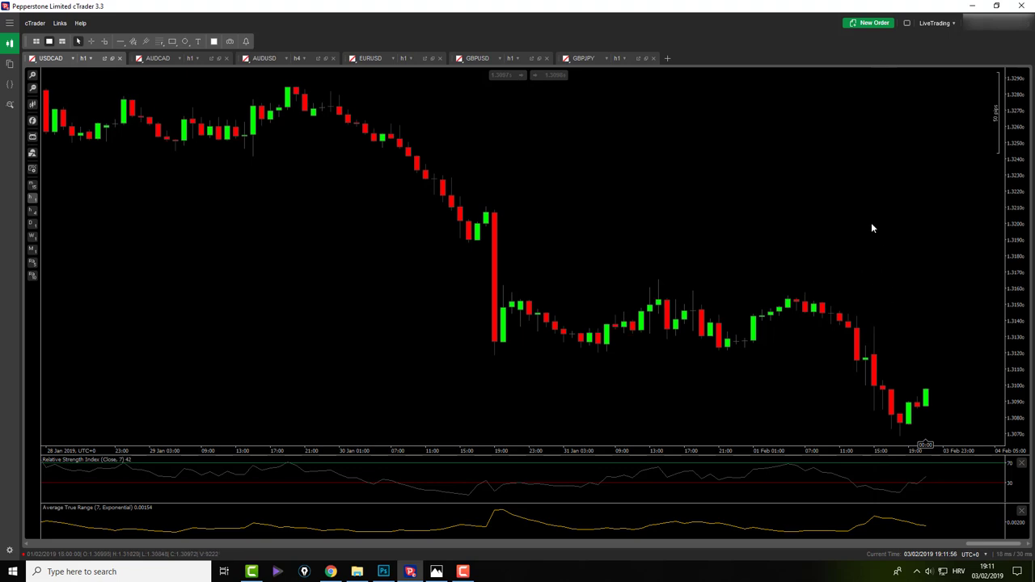
left_click_drag(871, 227, 848, 304)
scroll(850, 345, "down", 2)
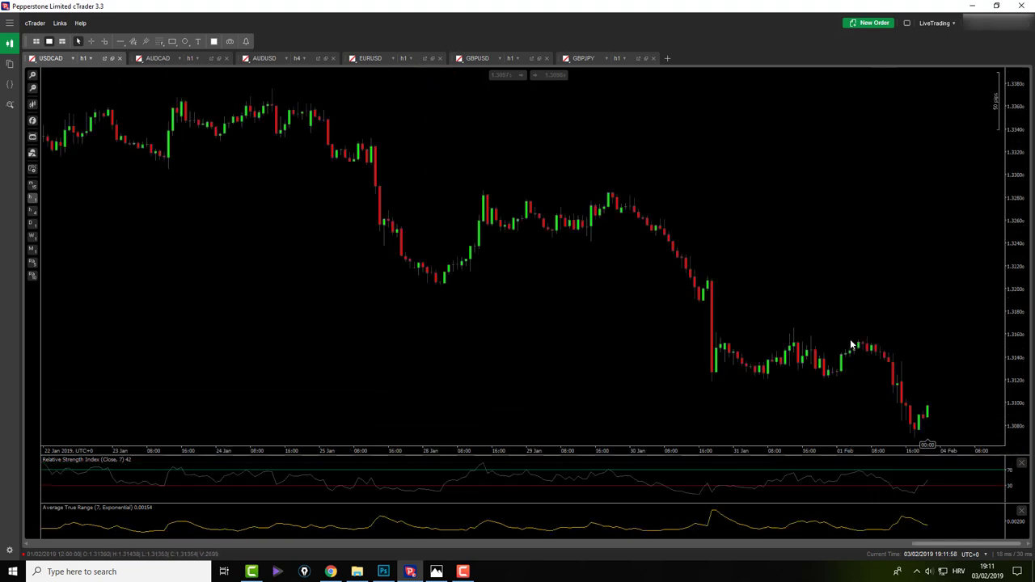
scroll(851, 345, "up", 3)
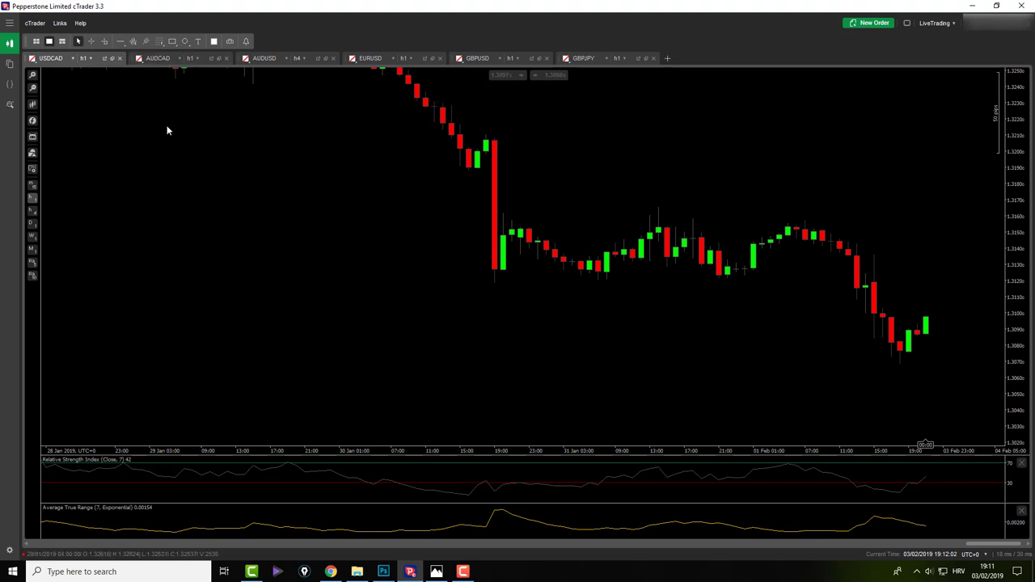
- Draw a triangle on USDCAD from the 1 February high near 1.3160 to the low near 1.3070, with its third corner near 1.3120
left_click(172, 41)
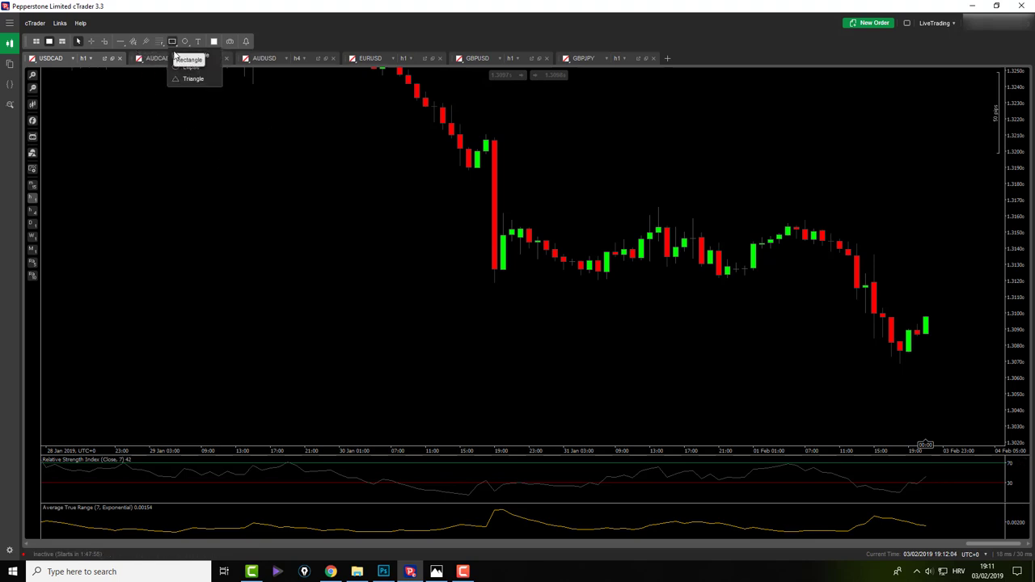
left_click(190, 79)
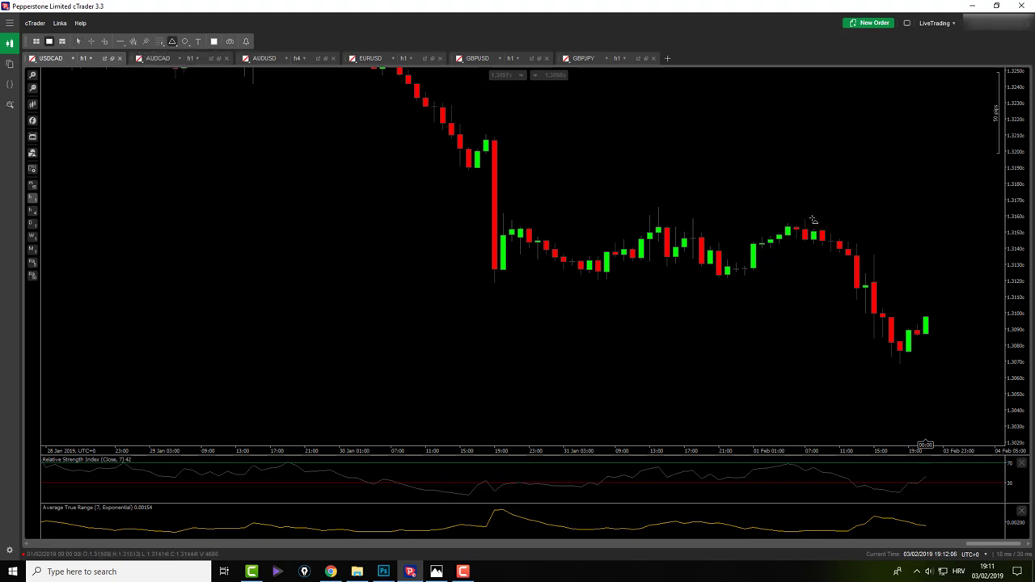
left_click_drag(801, 217, 855, 216)
left_click(898, 360)
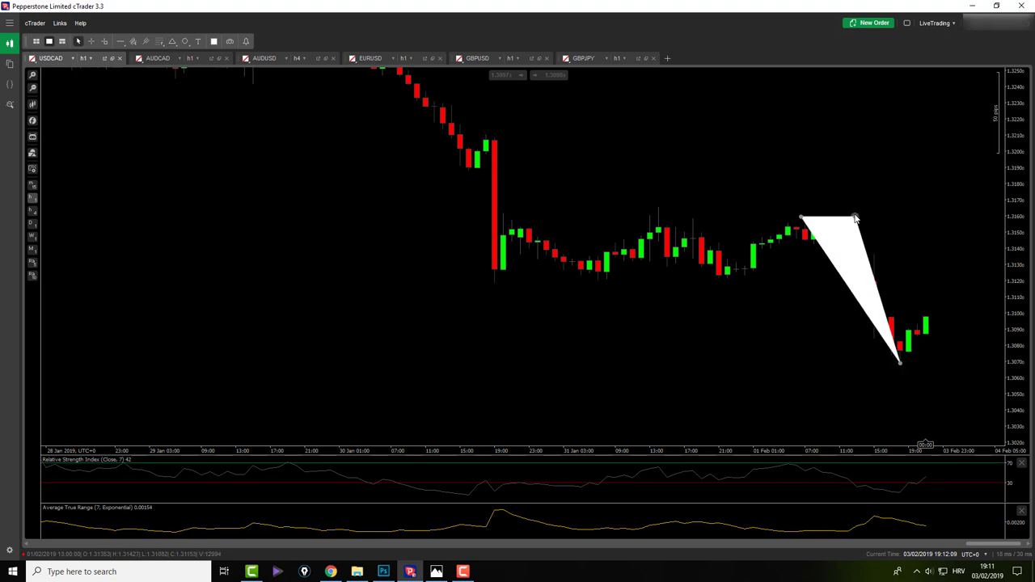
left_click(927, 298)
- Change the triangle's color to a semi-transparent light blue, 56CDEEFD
left_click(935, 285)
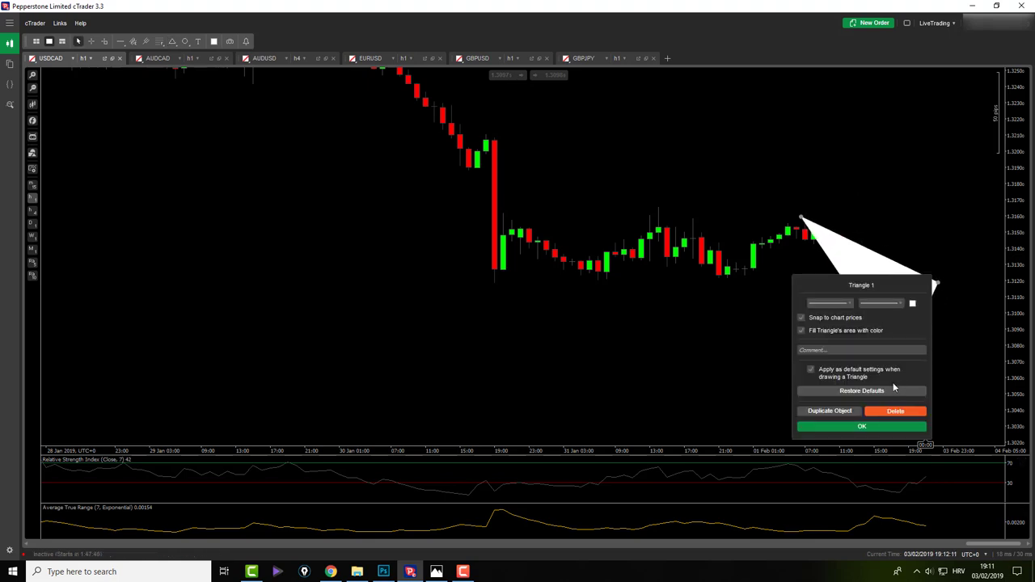
left_click(913, 304)
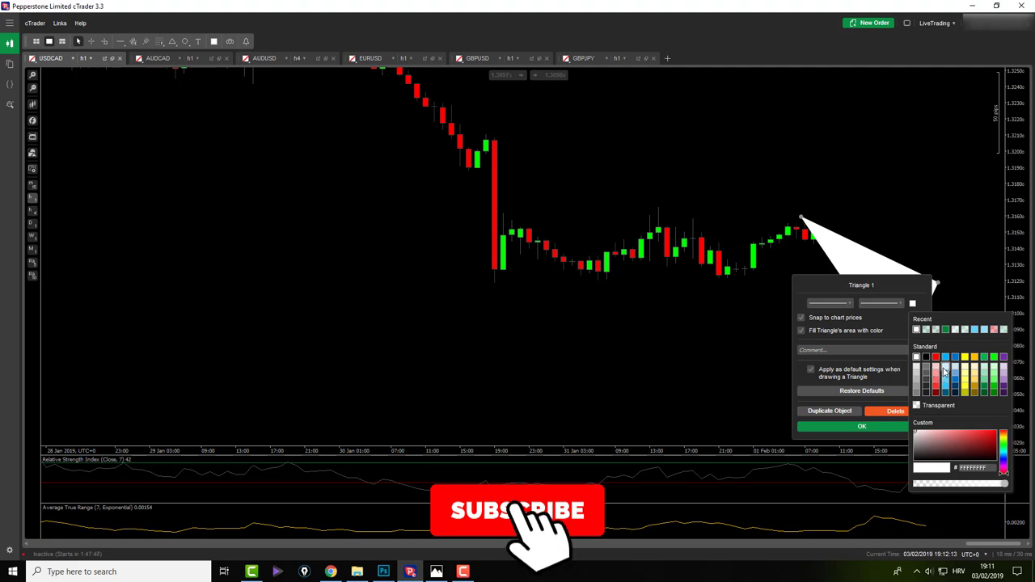
left_click(946, 368)
left_click(951, 484)
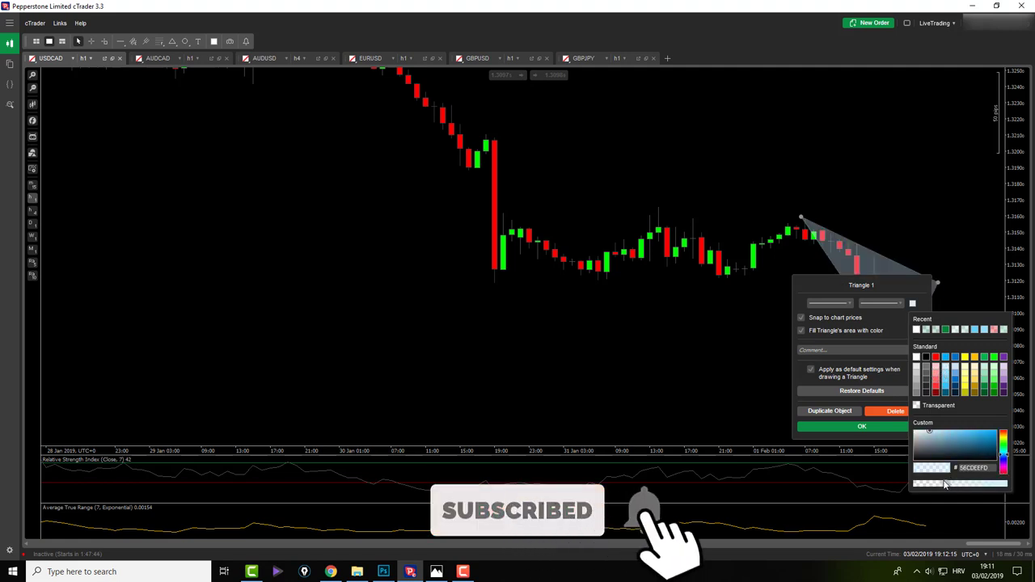
left_click(870, 427)
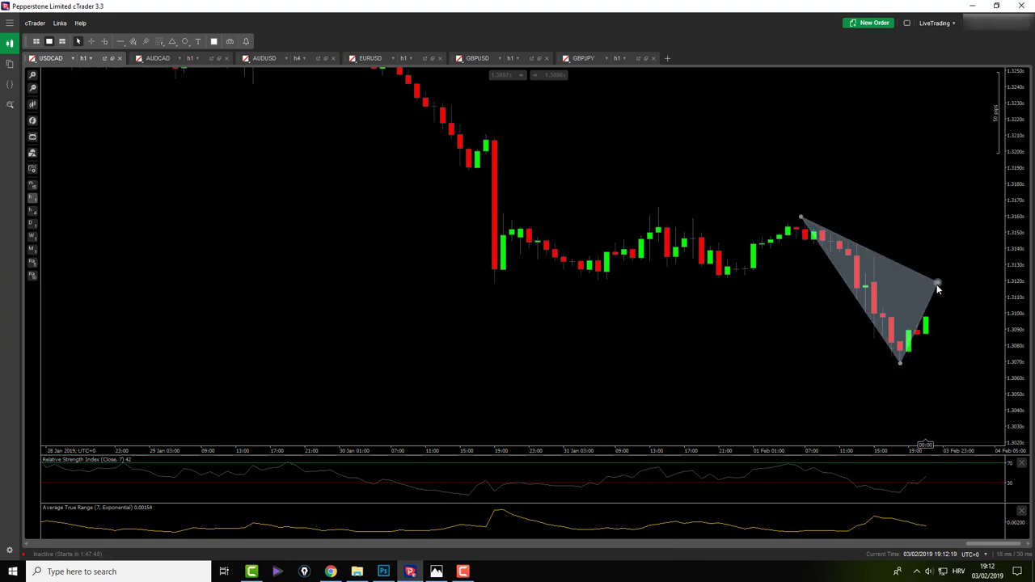
- Draw a second triangle starting at the first one's outer corner, with its other corners near 1.3067 and 1.3154
left_click(173, 41)
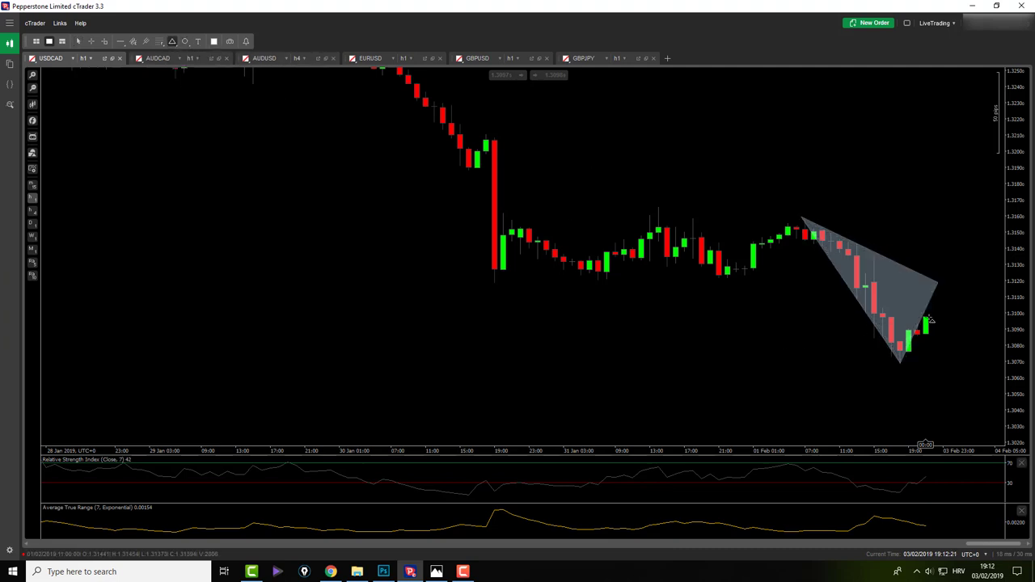
left_click(934, 283)
left_click(983, 366)
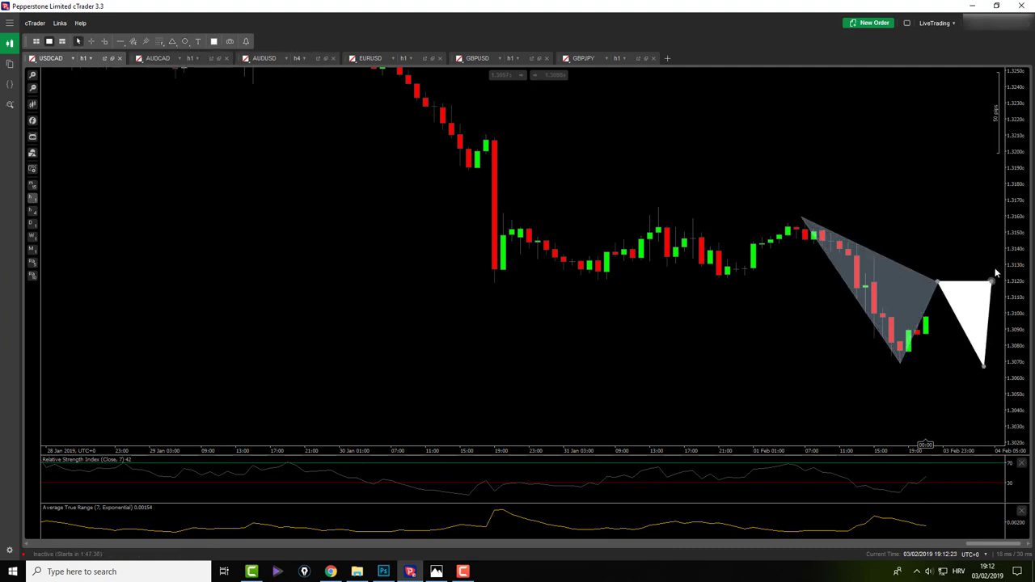
left_click(993, 226)
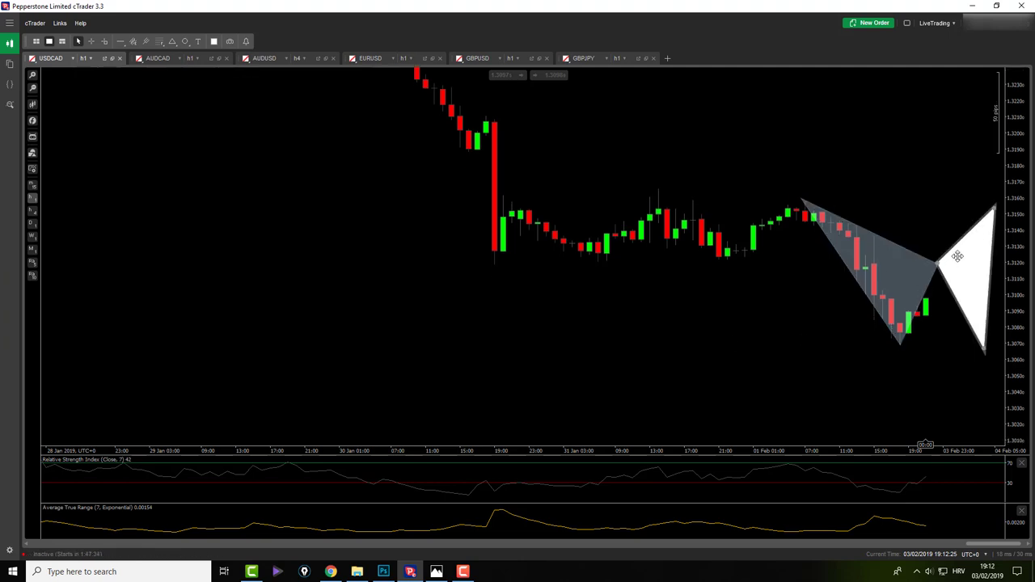
- Delete both triangles from the USDCAD chart
left_click(953, 253)
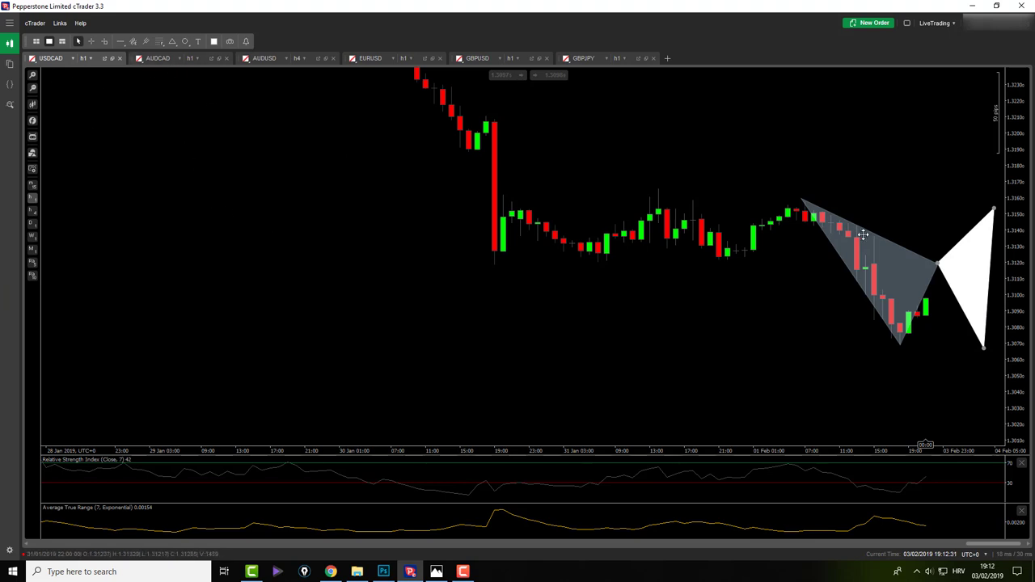
key("Delete")
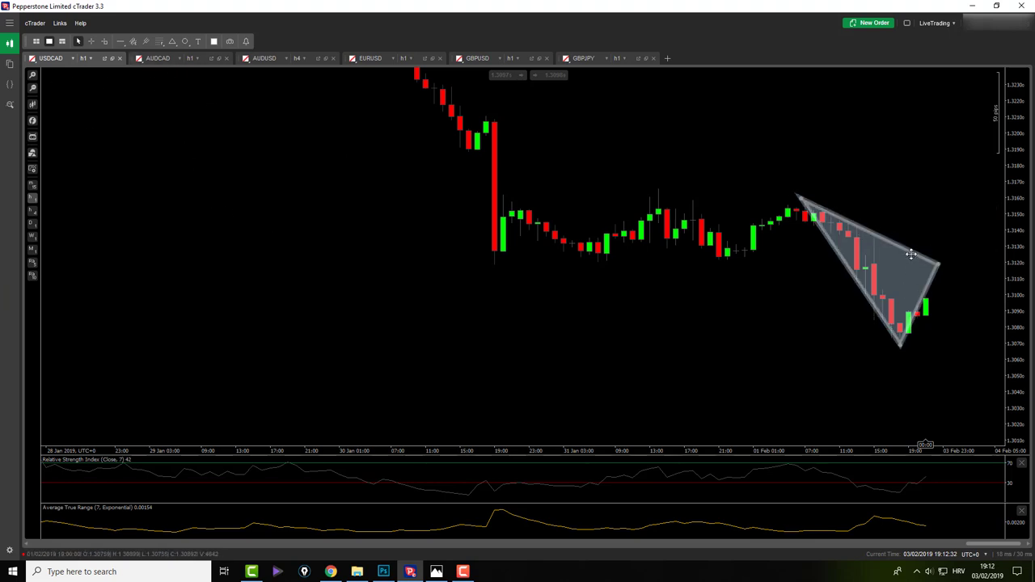
left_click(910, 257)
key("Delete")
- On the AUDCAD chart, draw a Fibonacci retracement from the 30 January low near 0.9485 to the 31 January high near 0.9580
left_click(158, 59)
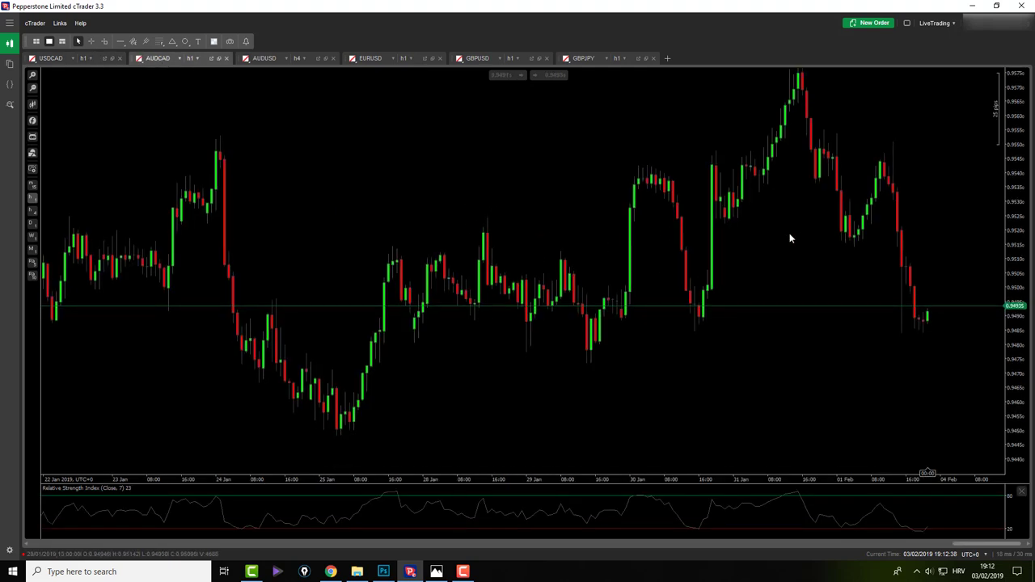
left_click_drag(1005, 209, 1011, 289)
left_click_drag(856, 370, 830, 406)
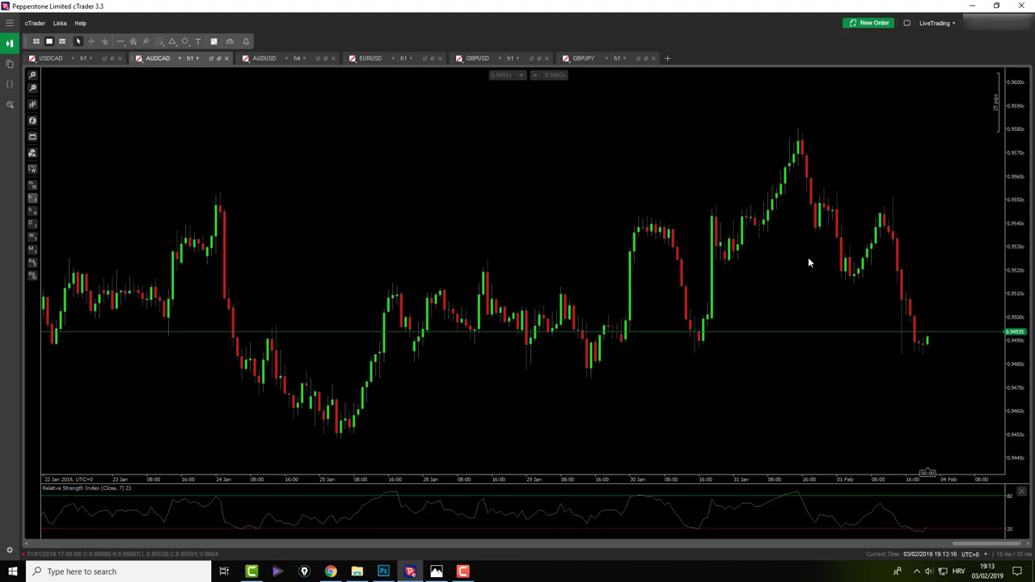
left_click(158, 41)
left_click_drag(691, 354, 798, 129)
mouse_move(692, 354)
left_mouse_down()
mouse_move(710, 356)
mouse_move(695, 351)
left_mouse_up()
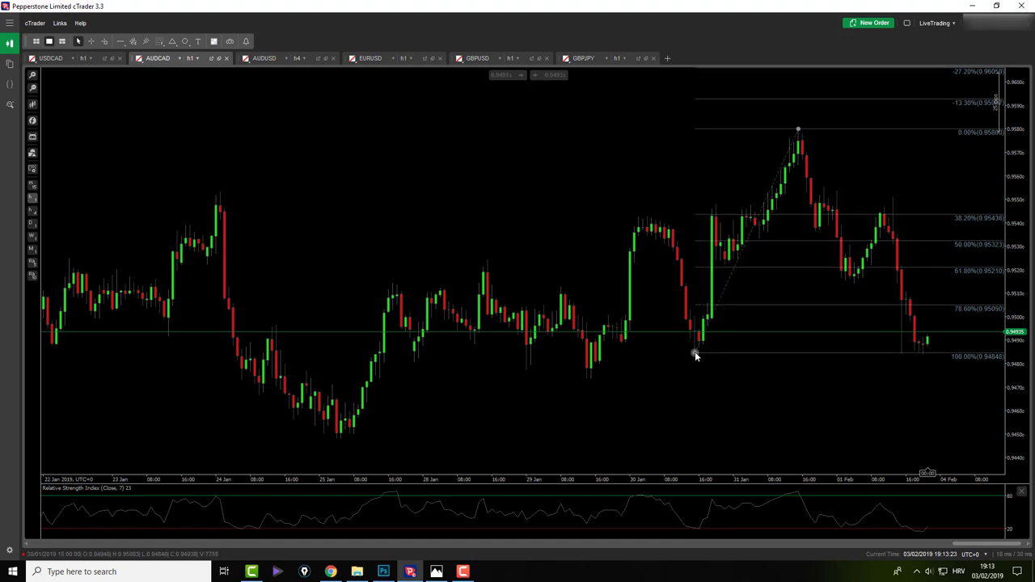
- Check the 1 February pullback against the Fibonacci levels with the crosshair, and delete the AUDCAD retracement
middle_click(849, 283)
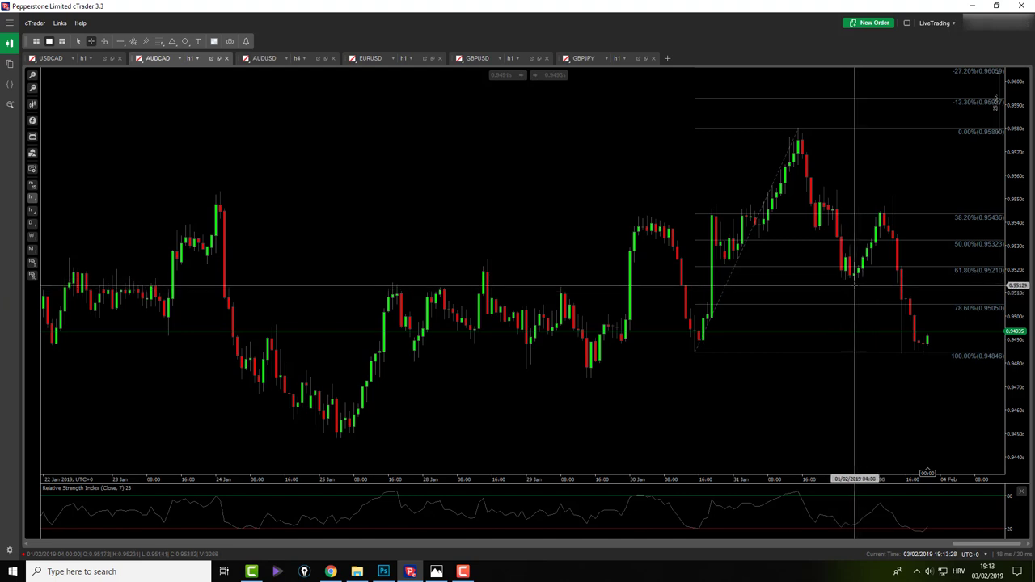
middle_click(854, 285)
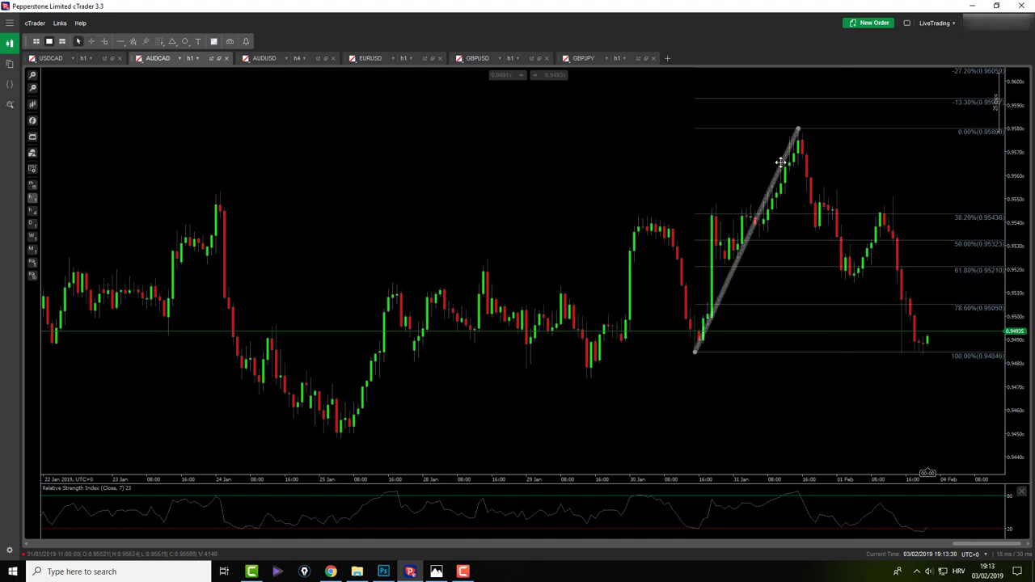
left_click(781, 162)
key("Delete")
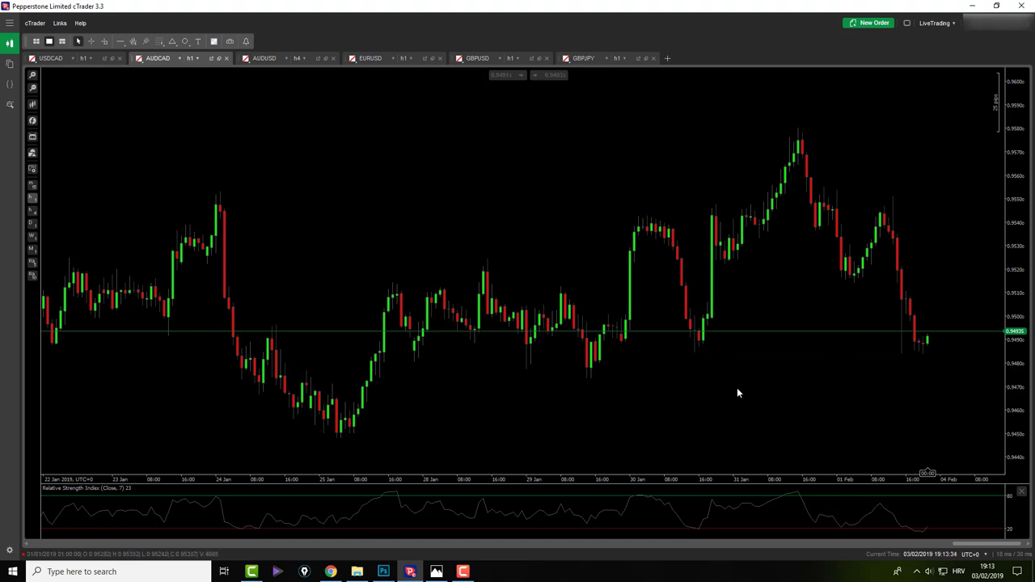
- On the AUDUSD chart, draw a Fibonacci retracement from the 24 January low near 0.7076 to the 31 January high near 0.7295
scroll(673, 372, "down", 3)
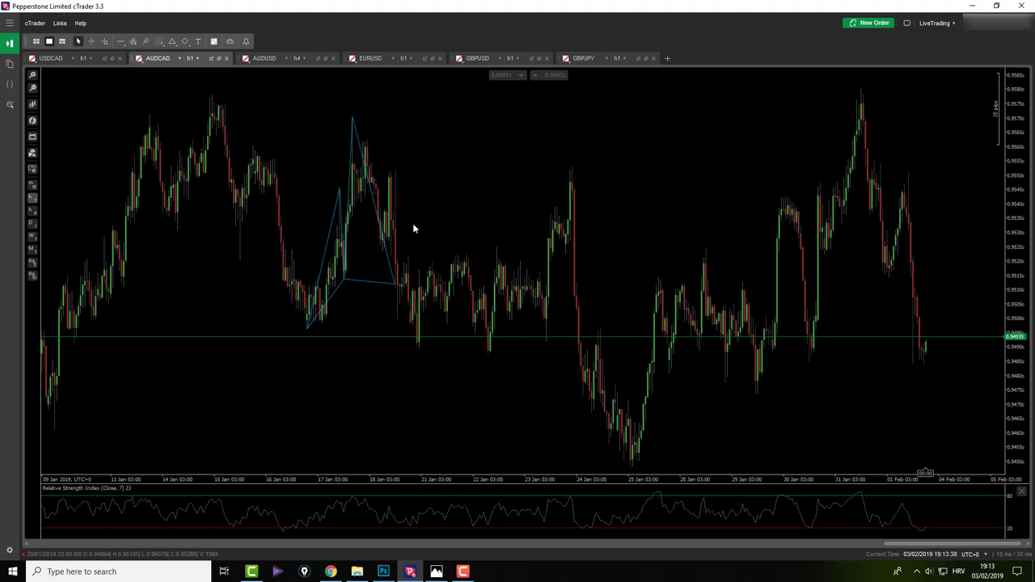
scroll(637, 195, "up", 3)
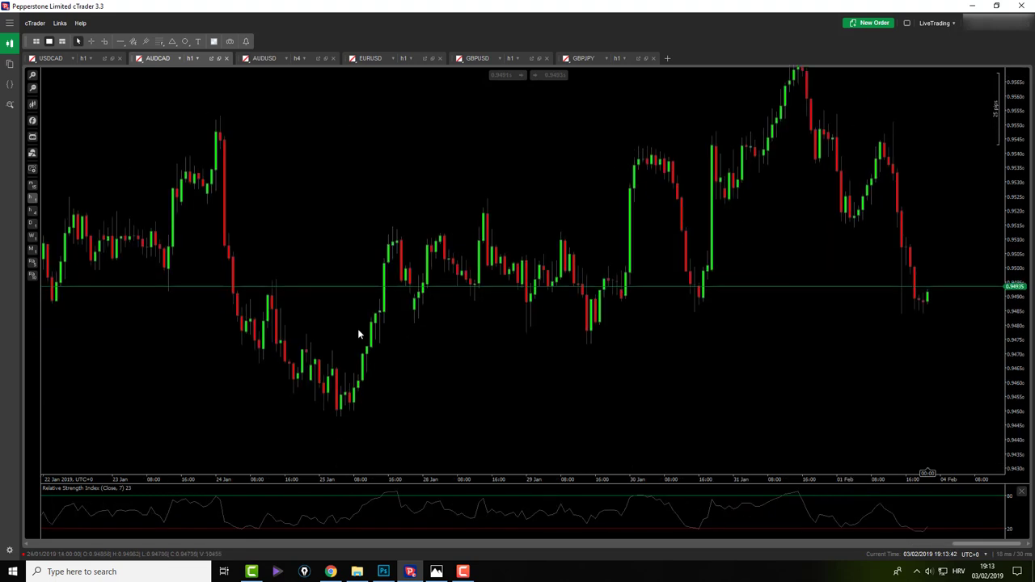
left_click(265, 59)
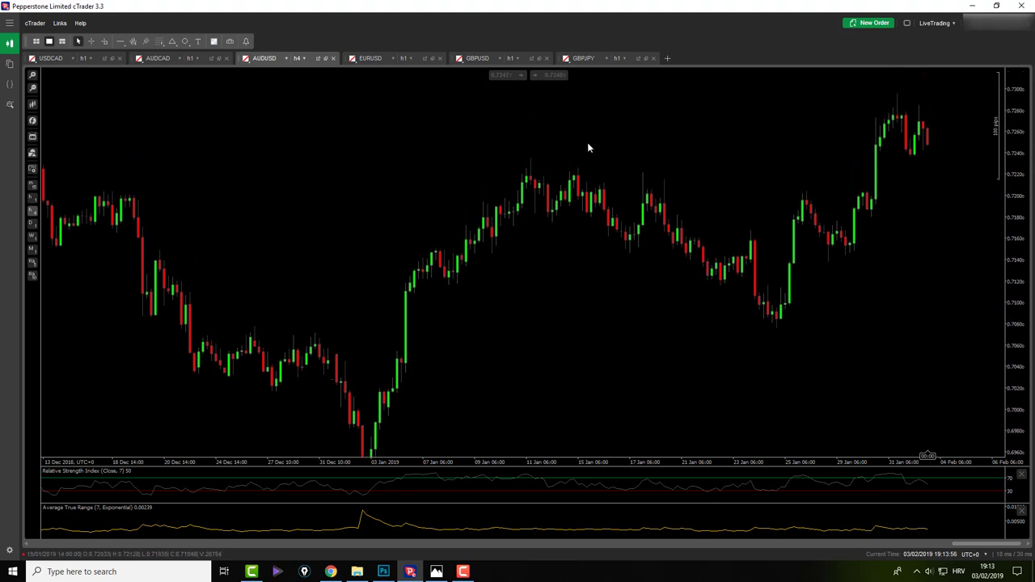
left_click(159, 42)
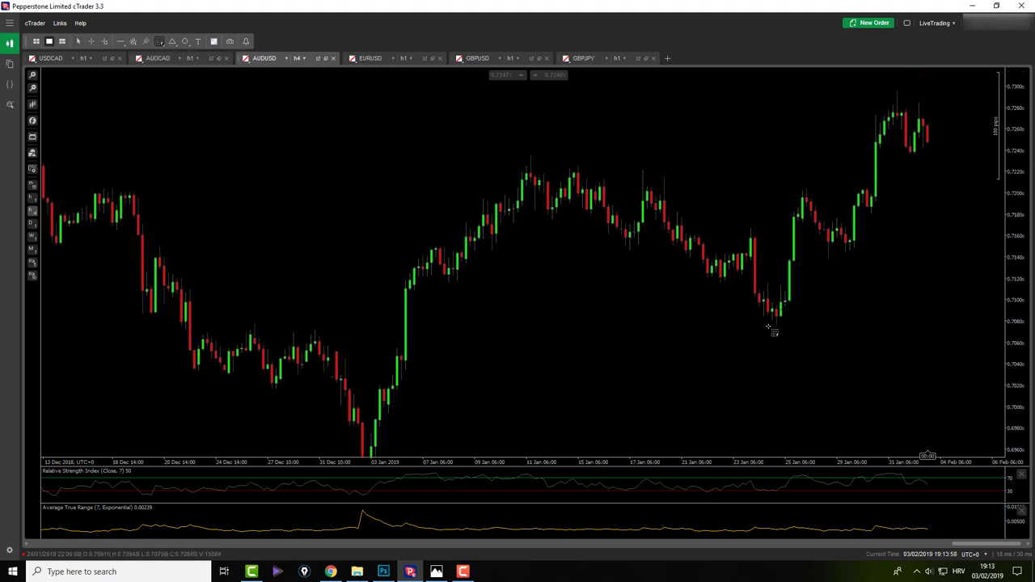
left_click_drag(769, 327, 896, 93)
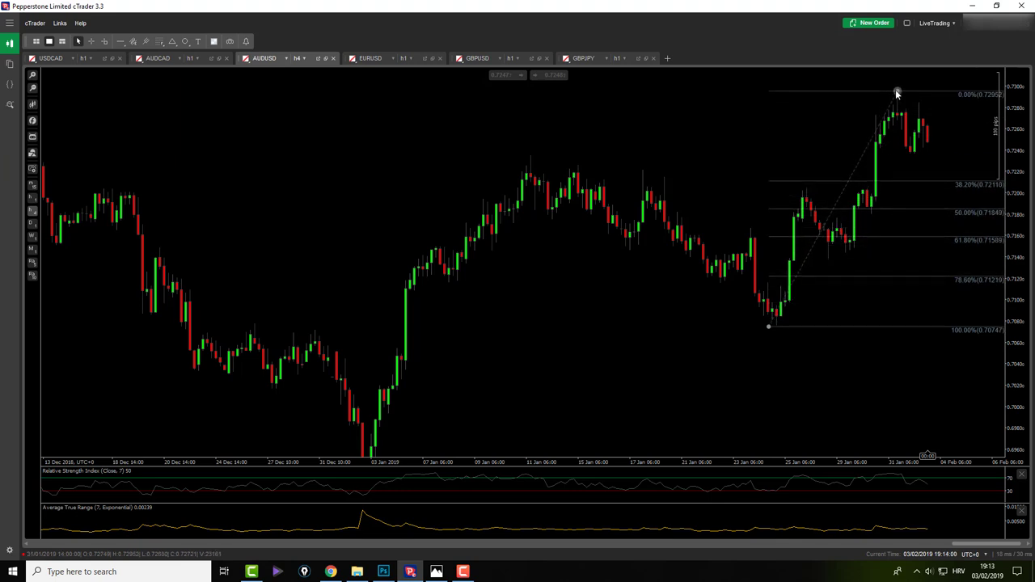
left_click_drag(775, 327, 778, 327)
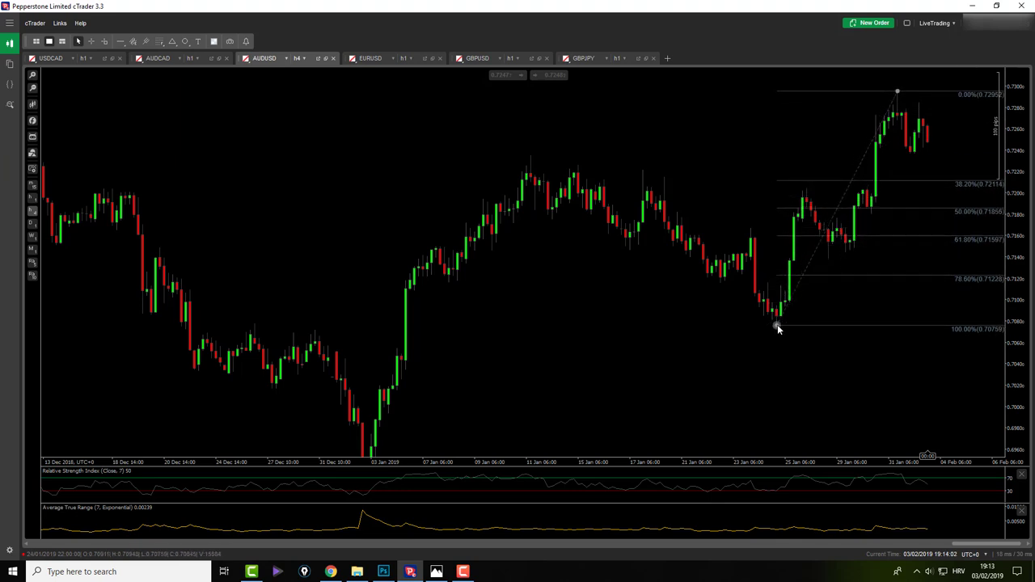
- Replace the AUDUSD Fibonacci retracement with one spanning the late-January pullback low near 0.7137 and the 31 January high
key("Delete")
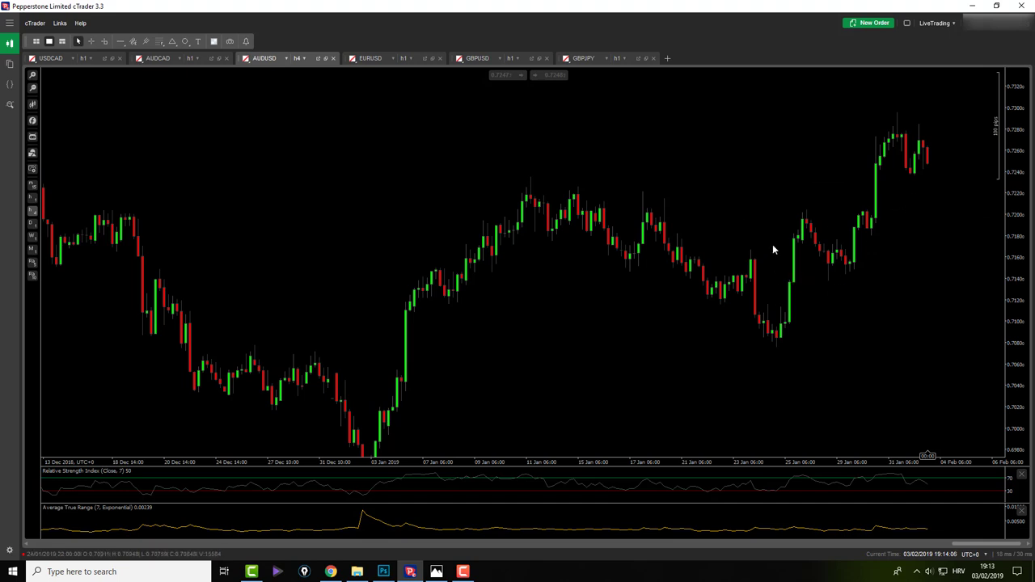
left_click(159, 41)
left_click(825, 283)
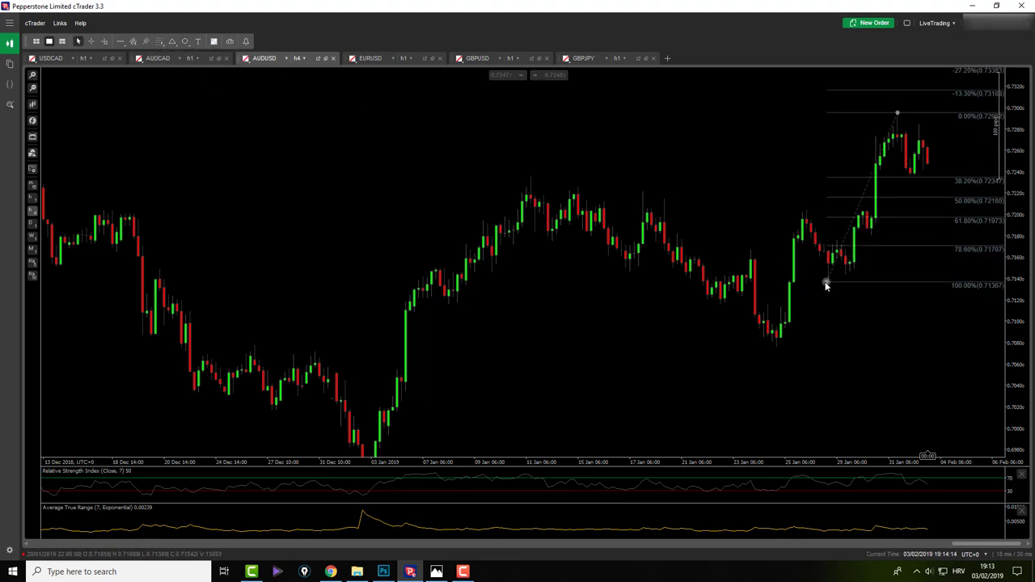
- Fine-tune the low of the AUDUSD retracement to about 0.7138, check its levels with the crosshair, and delete it
left_click_drag(826, 285, 829, 284)
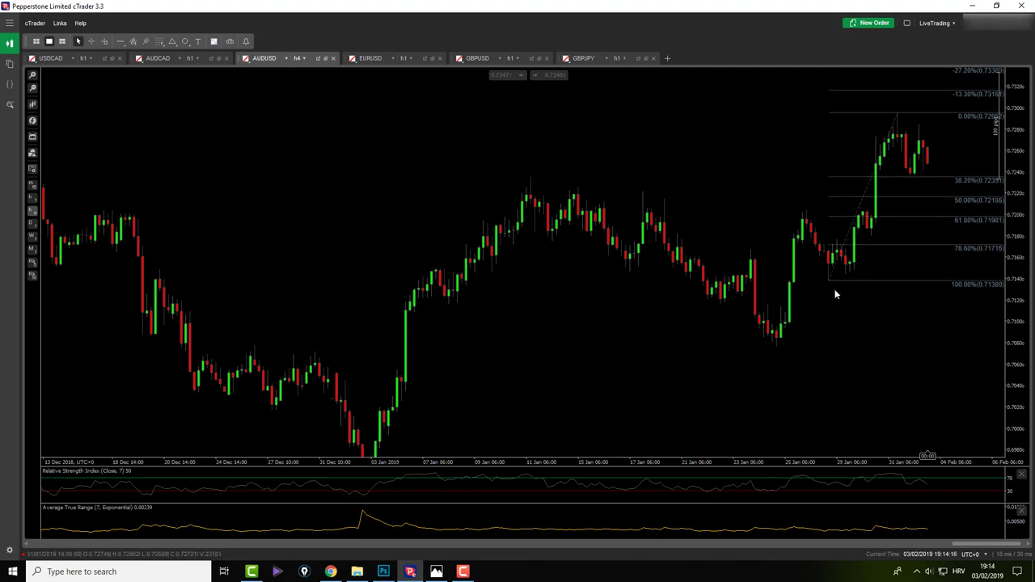
middle_click(936, 207)
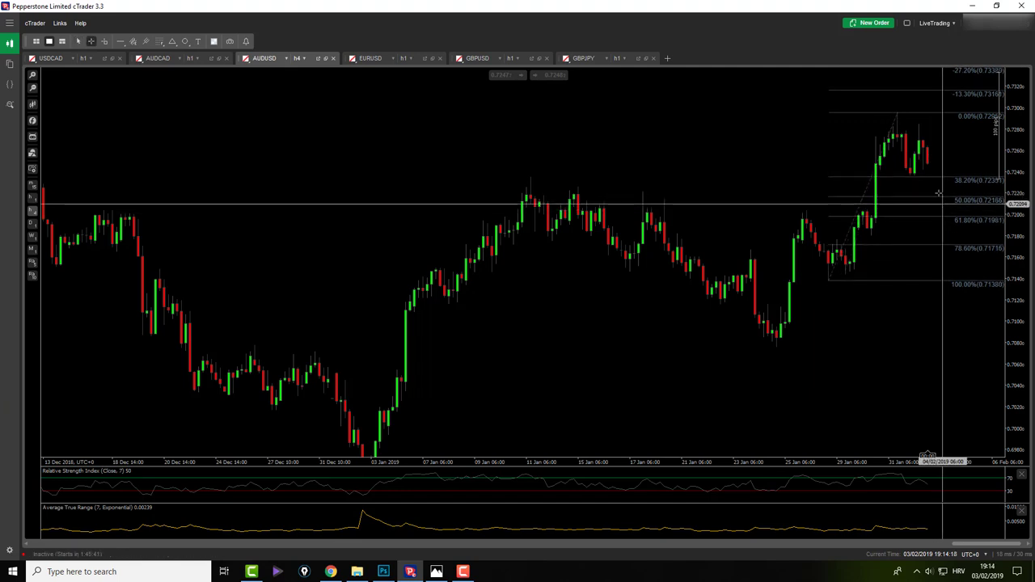
left_click_drag(942, 204, 922, 143)
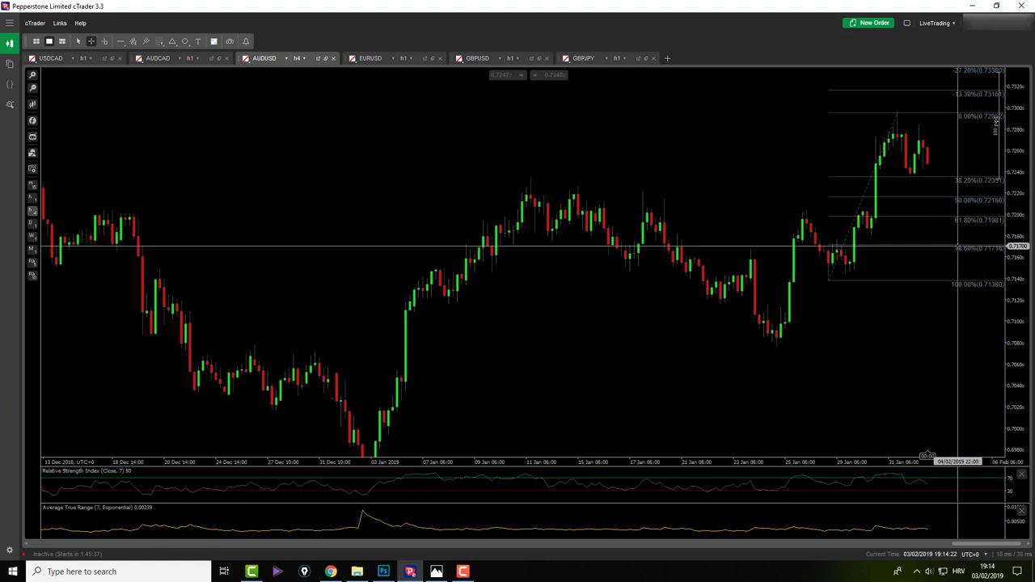
key("Escape")
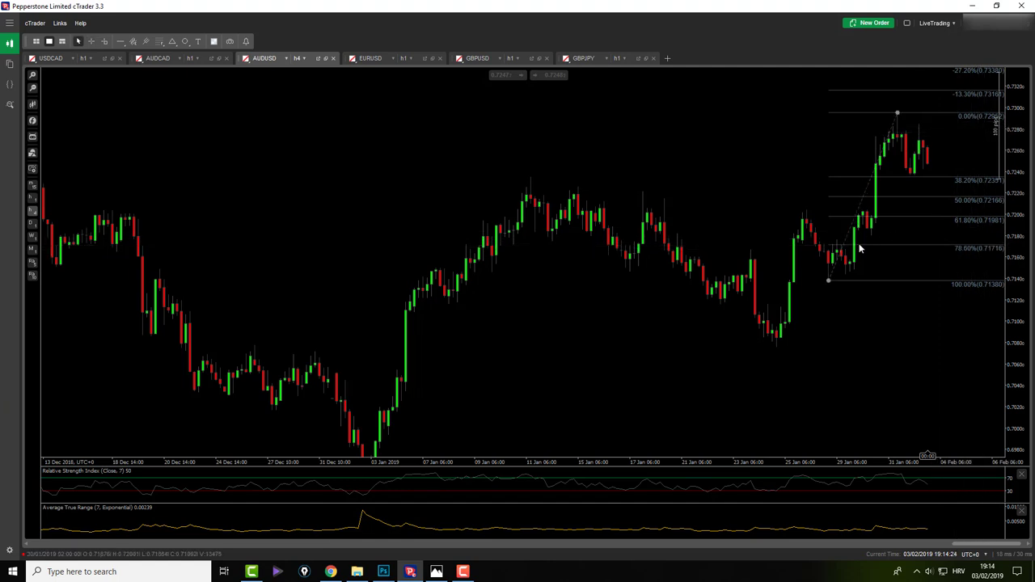
key("Delete")
left_click_drag(788, 241, 749, 186)
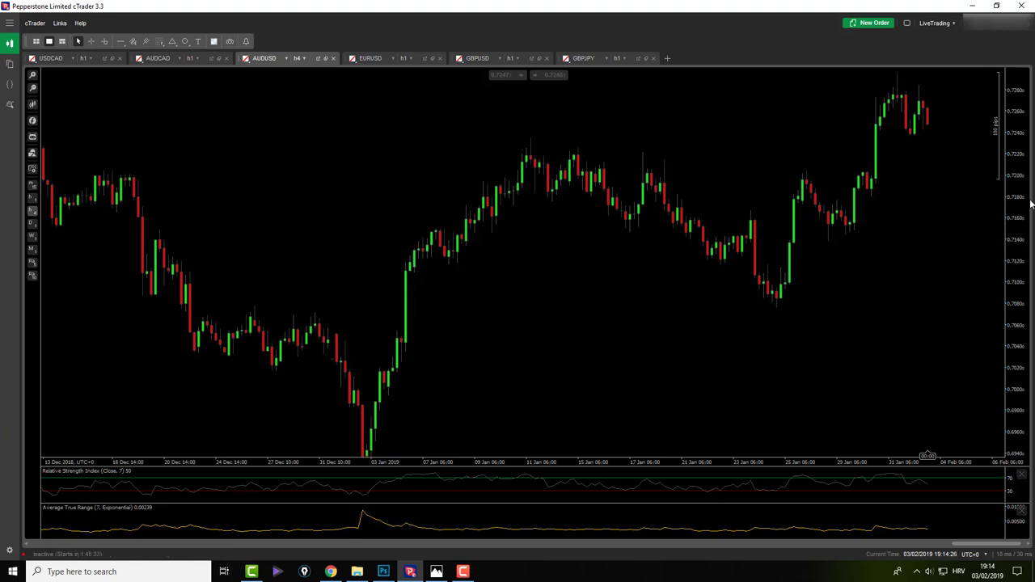
left_click_drag(1011, 259, 1010, 296)
scroll(772, 318, "down", 2)
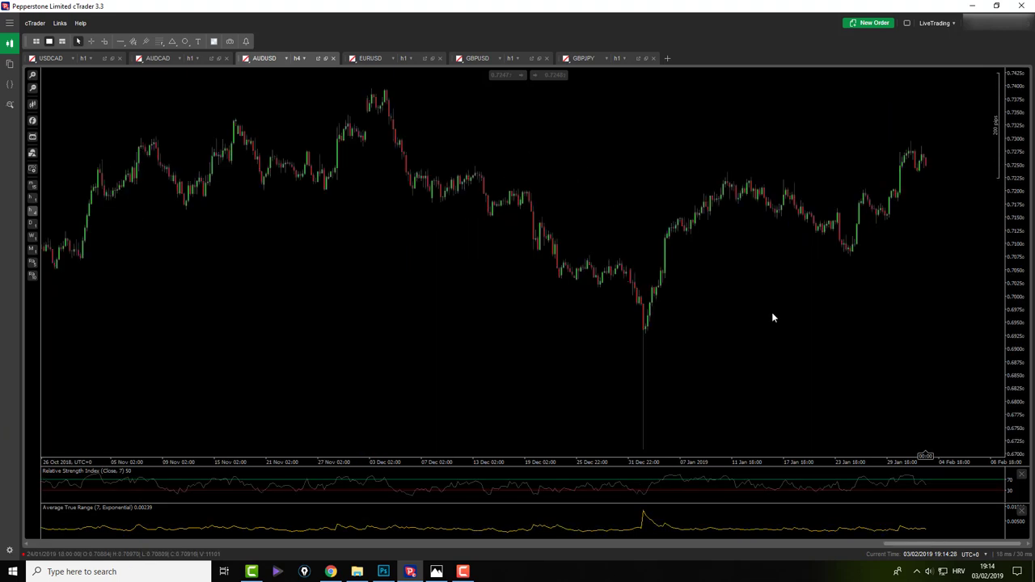
scroll(772, 312, "up", 2)
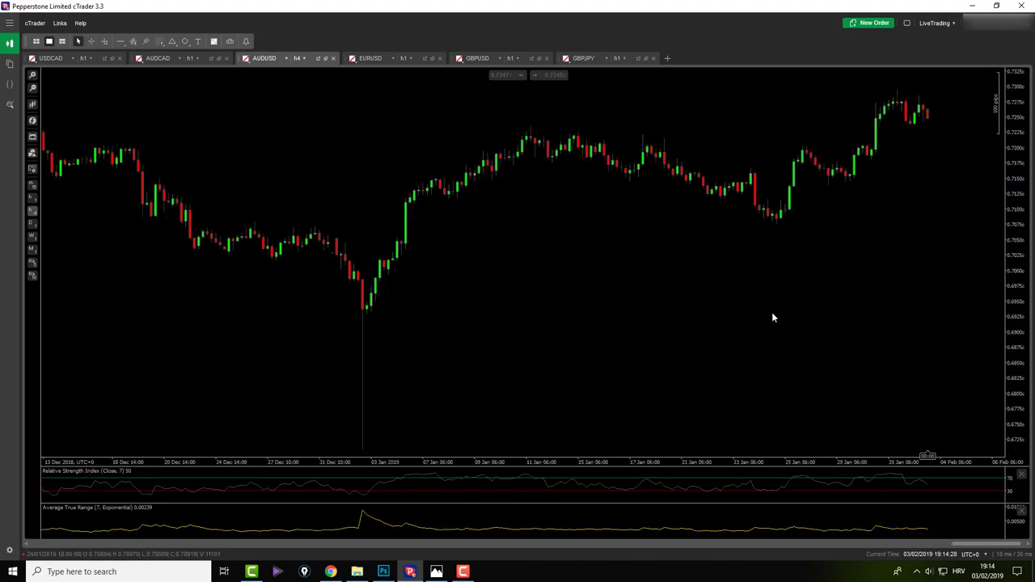
- On the EURUSD chart, draw a Fibonacci retracement from the 30 January low near 1.1406 to the 31 January high near 1.1514
left_click(376, 60)
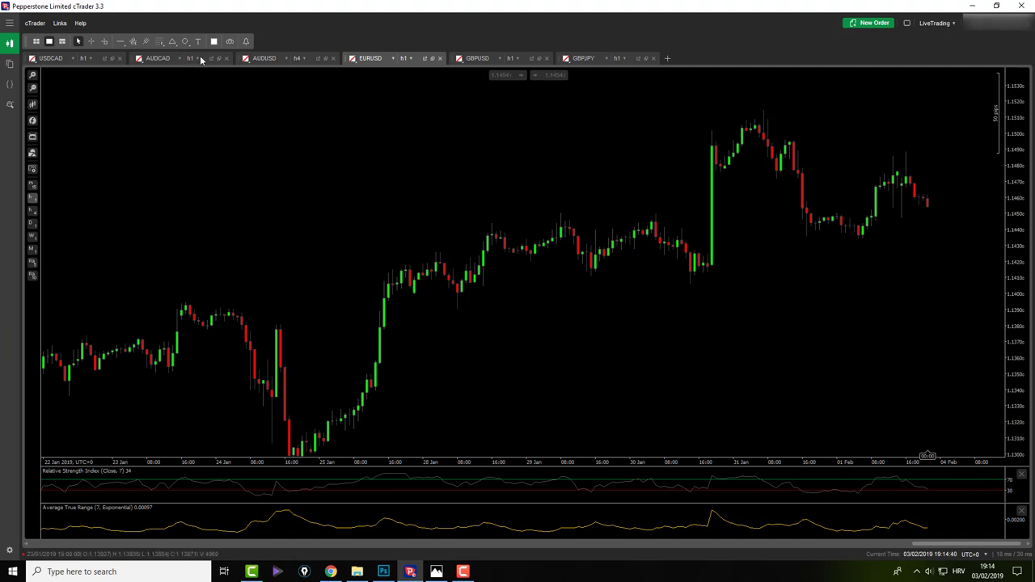
left_click(160, 41)
left_click(171, 51)
mouse_move(692, 282)
left_mouse_down()
mouse_move(779, 108)
mouse_move(763, 114)
left_mouse_up()
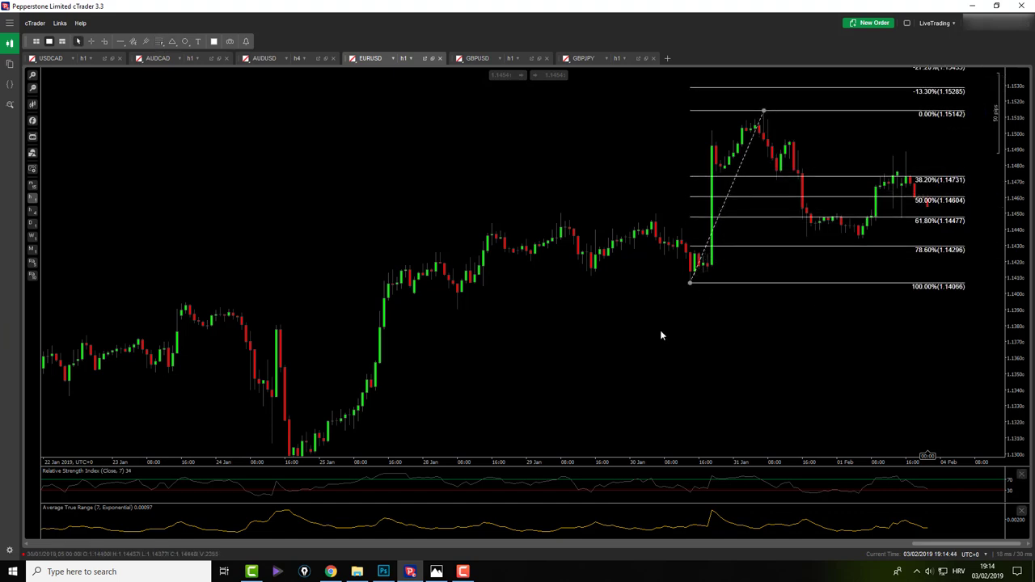
left_click_drag(690, 283, 690, 285)
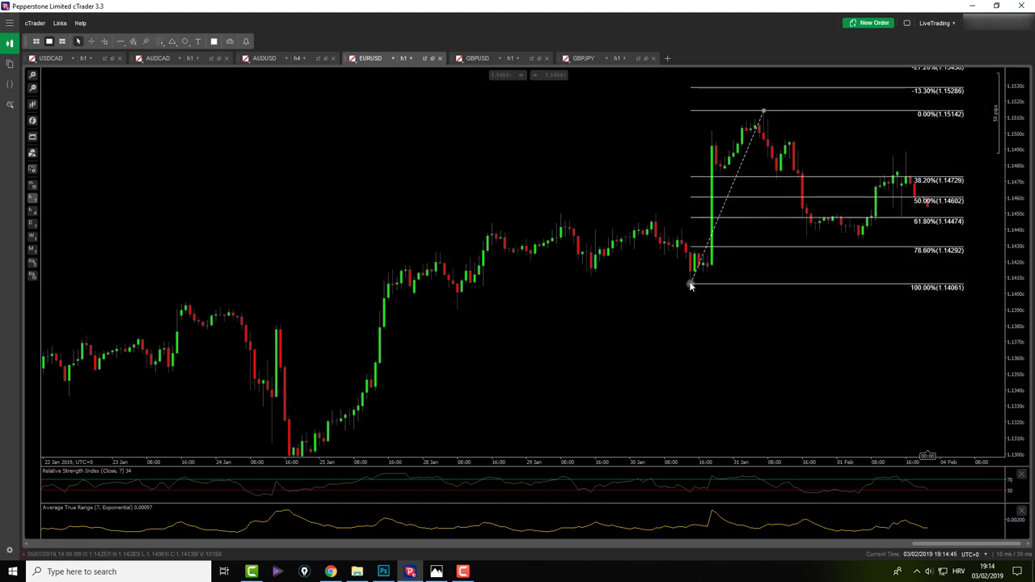
left_click(782, 149)
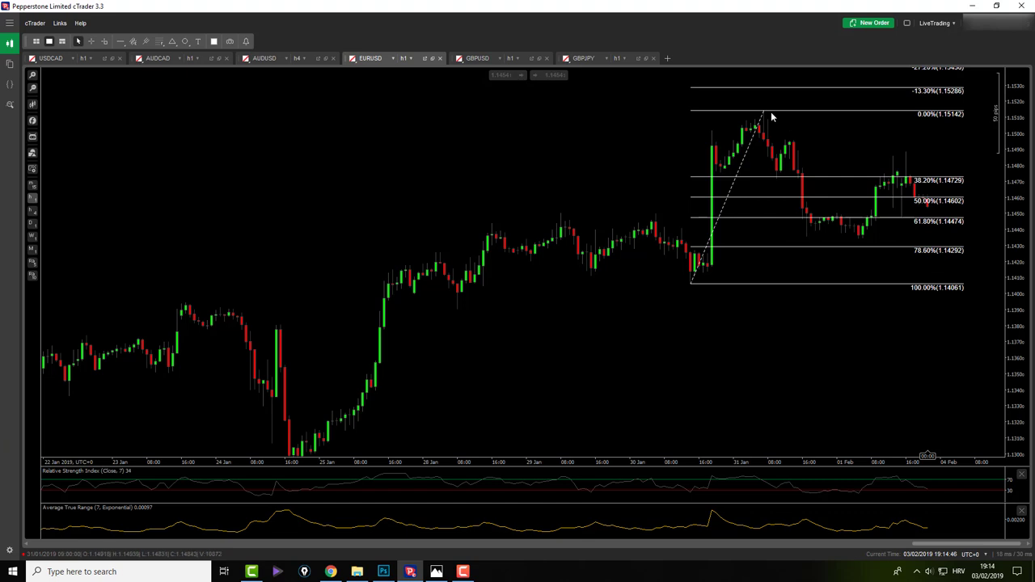
- Check the 1 February low and the following recovery against the Fibonacci levels with the crosshair, and delete the EURUSD retracement
middle_click(862, 243)
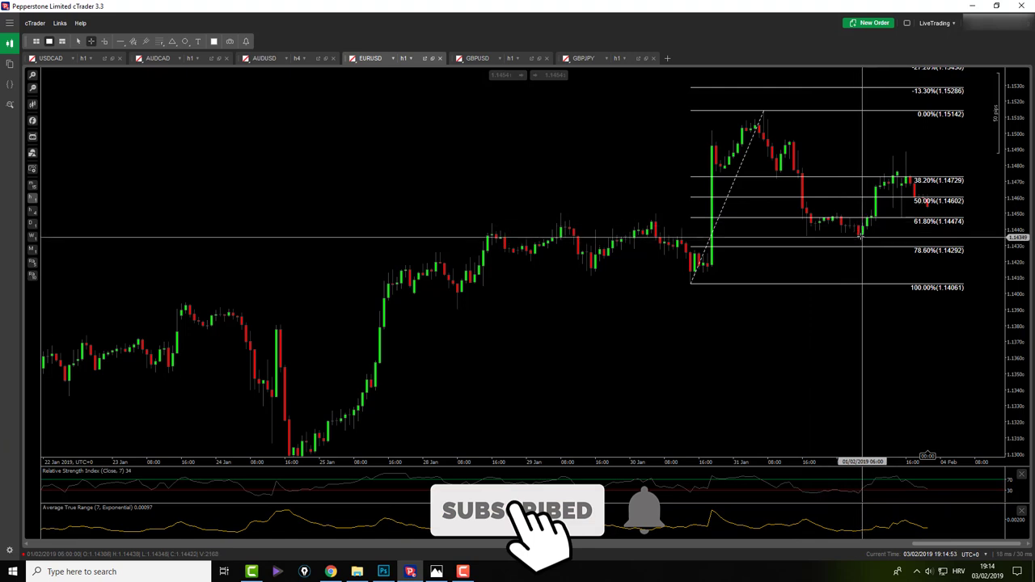
left_click_drag(858, 239, 901, 144)
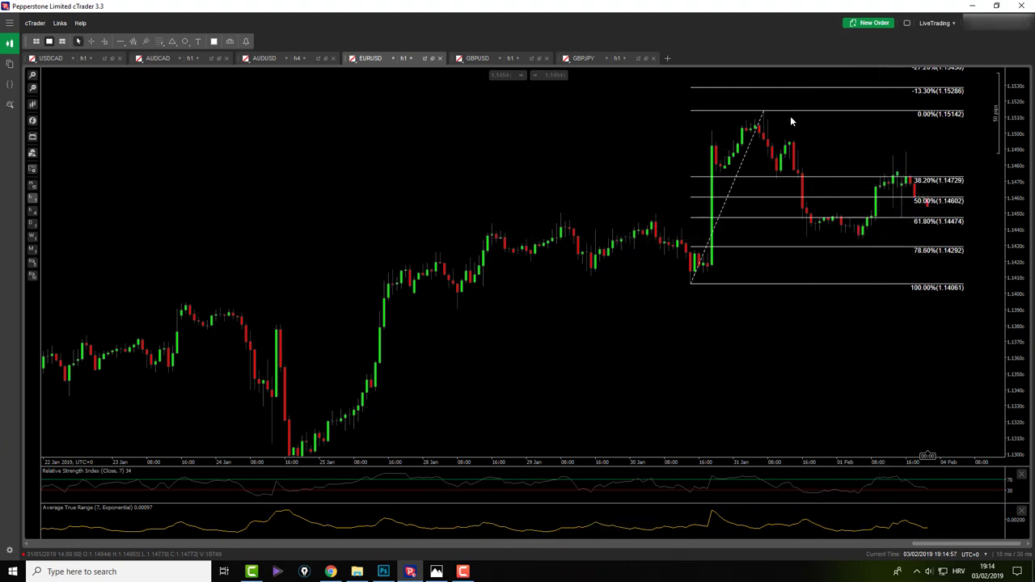
key("Delete")
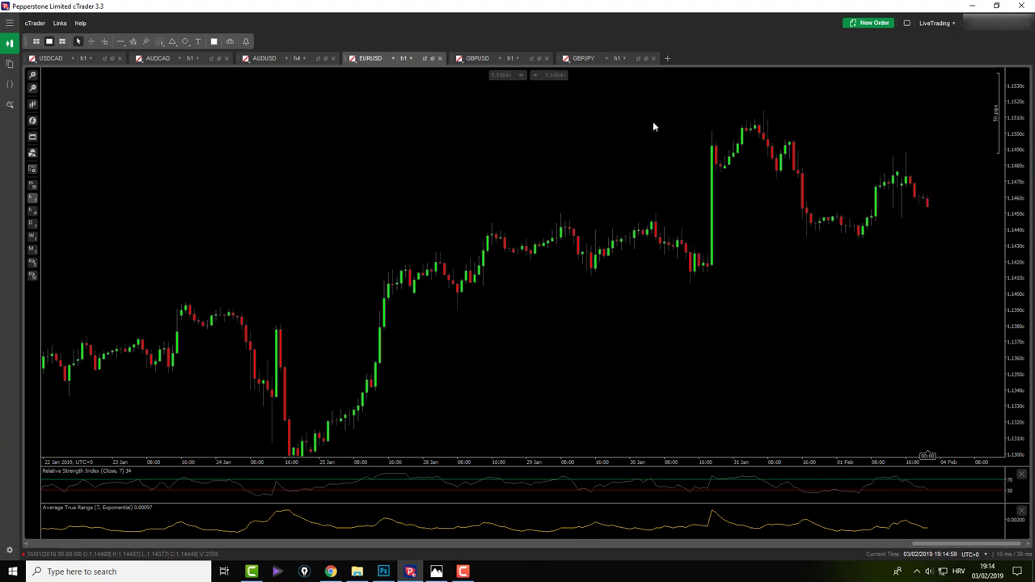
- Draw a EURUSD Fibonacci retracement from the 31 January high near 1.1514 to the 1 February low near 1.1434, and check the rebound against it
left_click(160, 41)
left_click(190, 53)
mouse_move(763, 111)
left_mouse_down()
mouse_move(814, 214)
mouse_move(857, 248)
mouse_move(859, 237)
left_mouse_up()
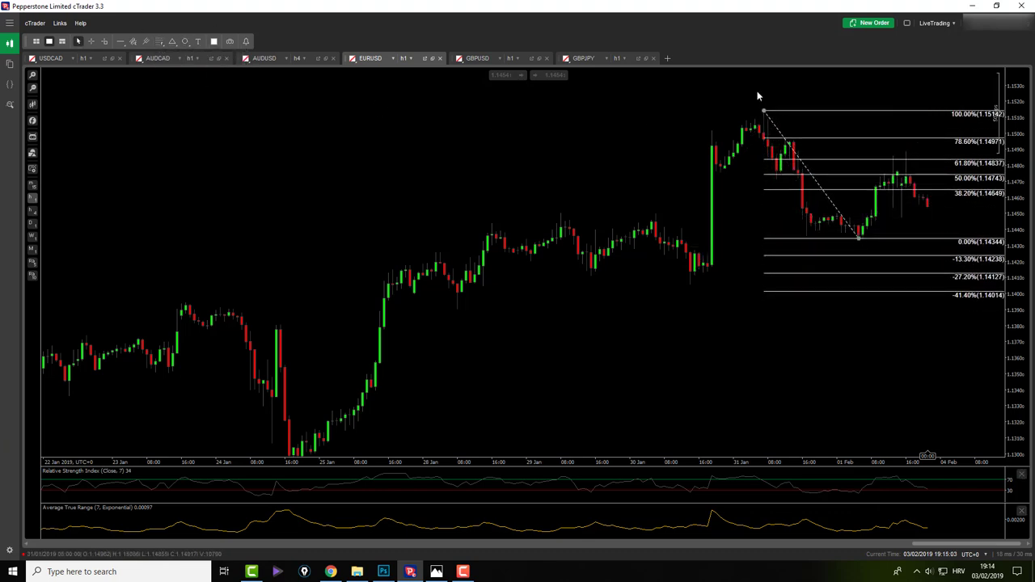
middle_click(913, 178)
left_click_drag(912, 173, 861, 234)
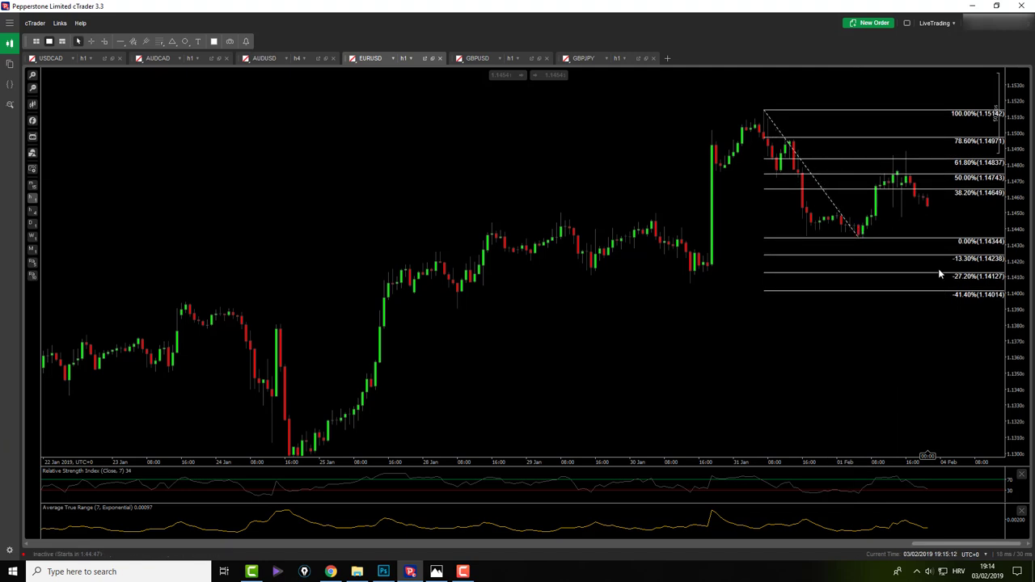
- Draw a narrow rectangle just after the latest EURUSD candle, from the -27.2% level near 1.1413 down to about 1.1371
left_click(122, 45)
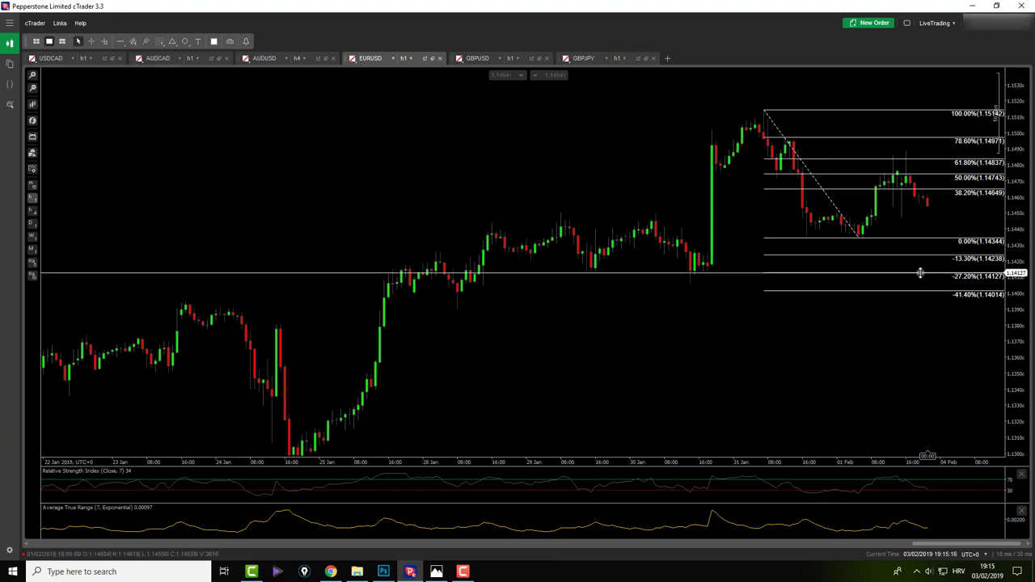
key("Escape")
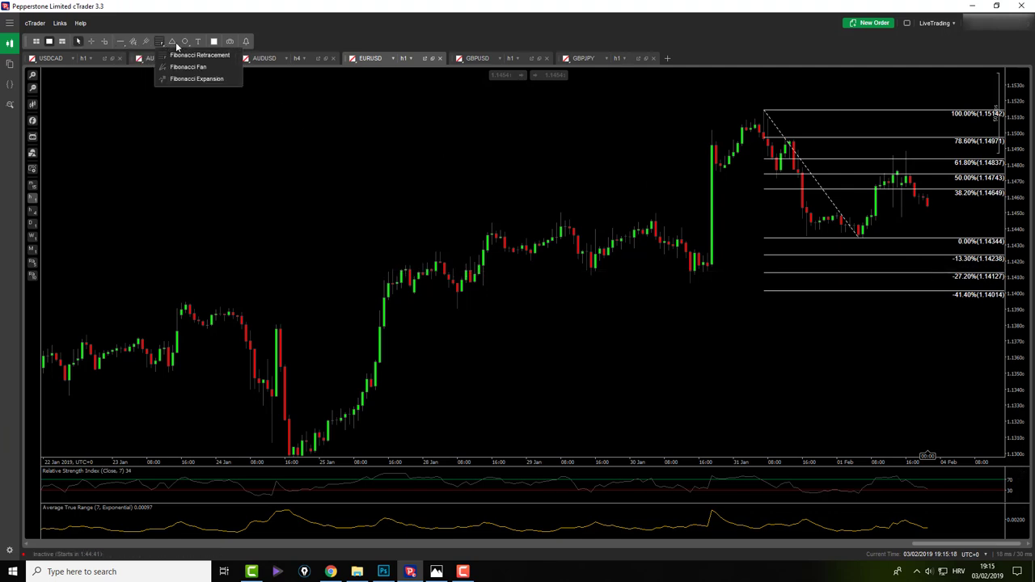
left_click(181, 56)
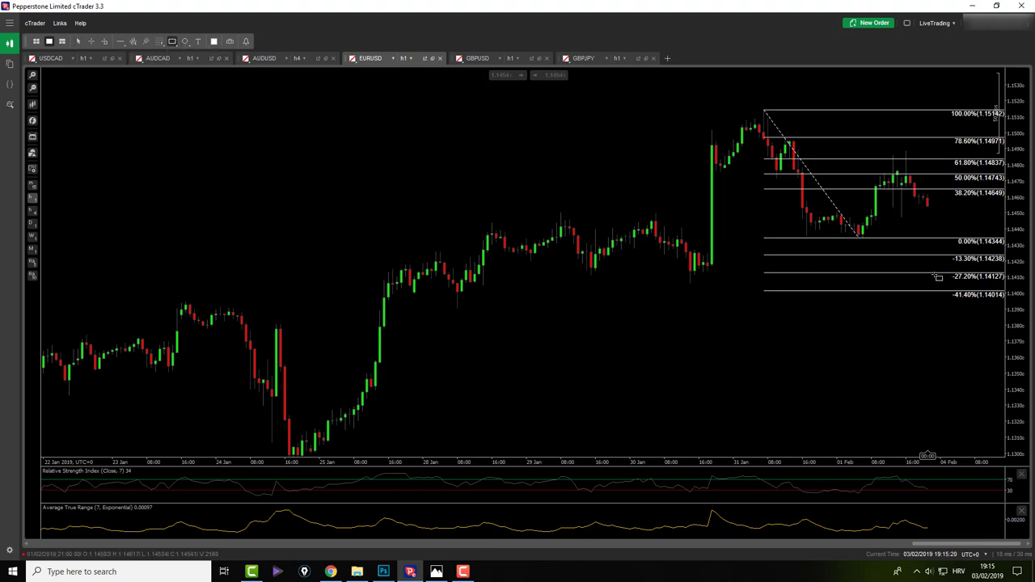
left_click_drag(931, 273, 956, 340)
- Give the new rectangle below the -27.2% level a semi-transparent light red fill
left_click(955, 336)
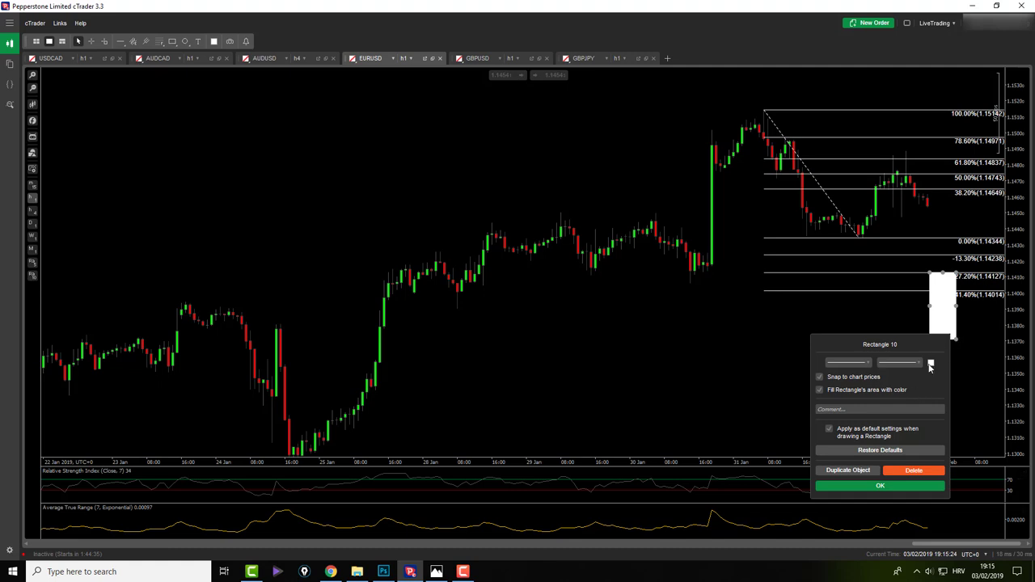
left_click(931, 362)
left_click(955, 437)
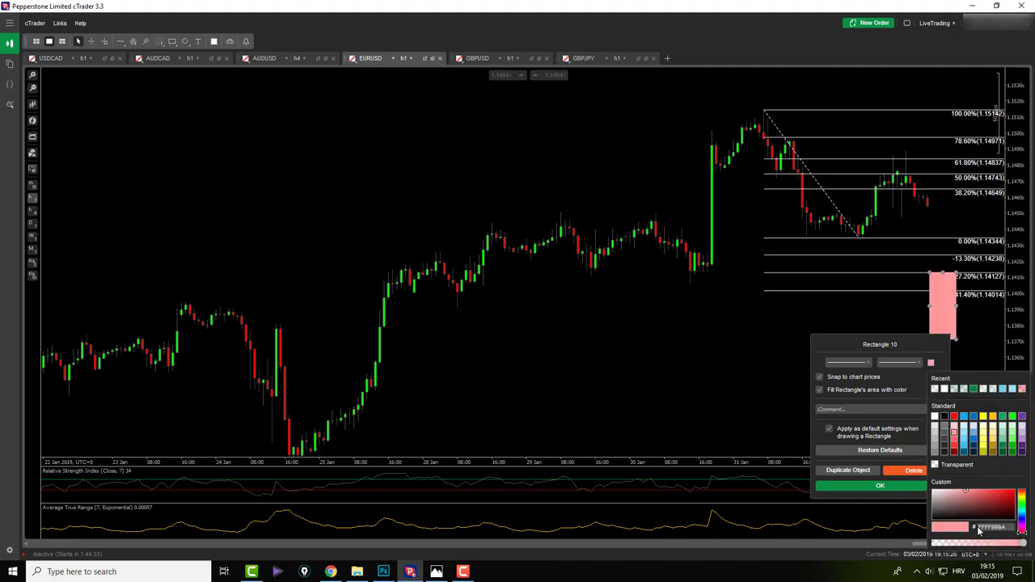
left_click(976, 544)
left_click(880, 485)
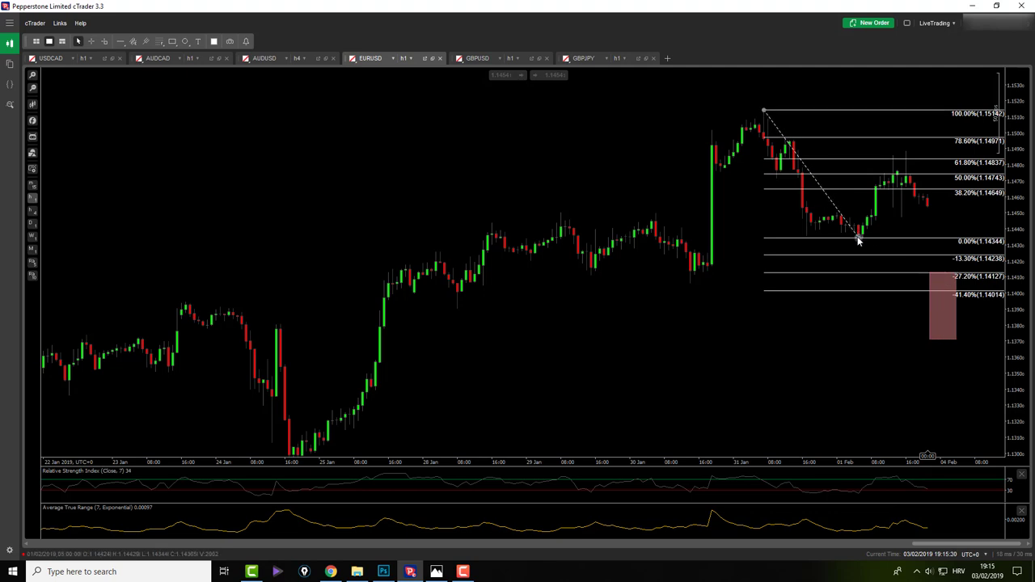
- Extend the retracement's low end to about 1.1413 and draw a rectangle above the red one, reaching up to the 38.2% level near 1.1452
left_click_drag(859, 240, 922, 272)
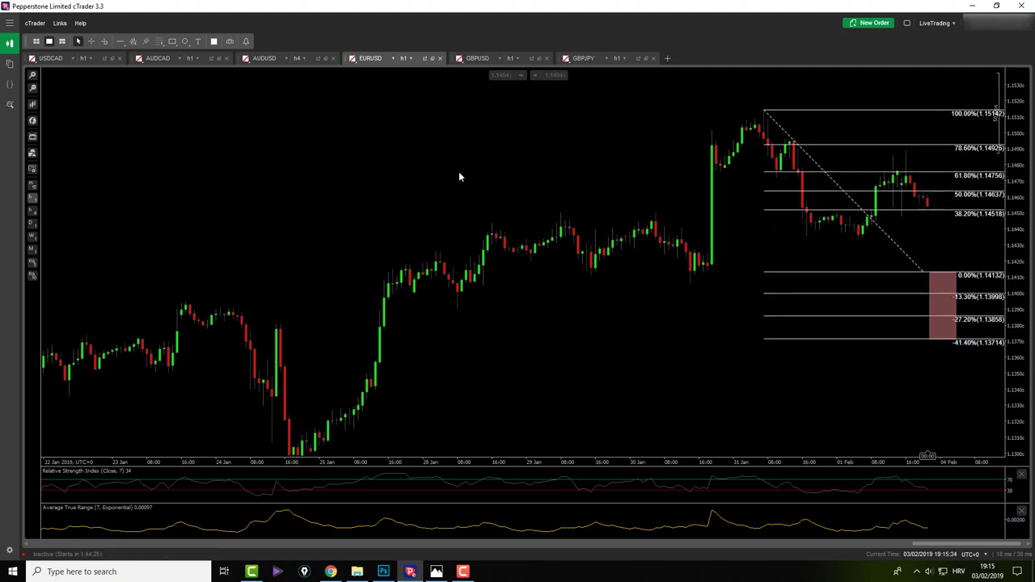
left_click(172, 42)
left_click(188, 51)
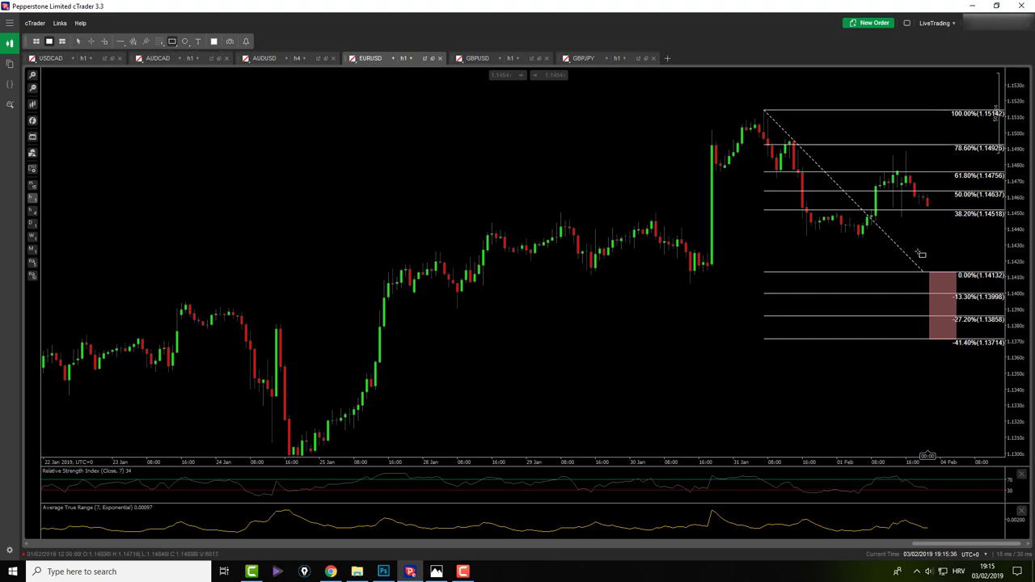
mouse_move(933, 276)
left_mouse_down()
mouse_move(945, 210)
mouse_move(958, 212)
left_mouse_up()
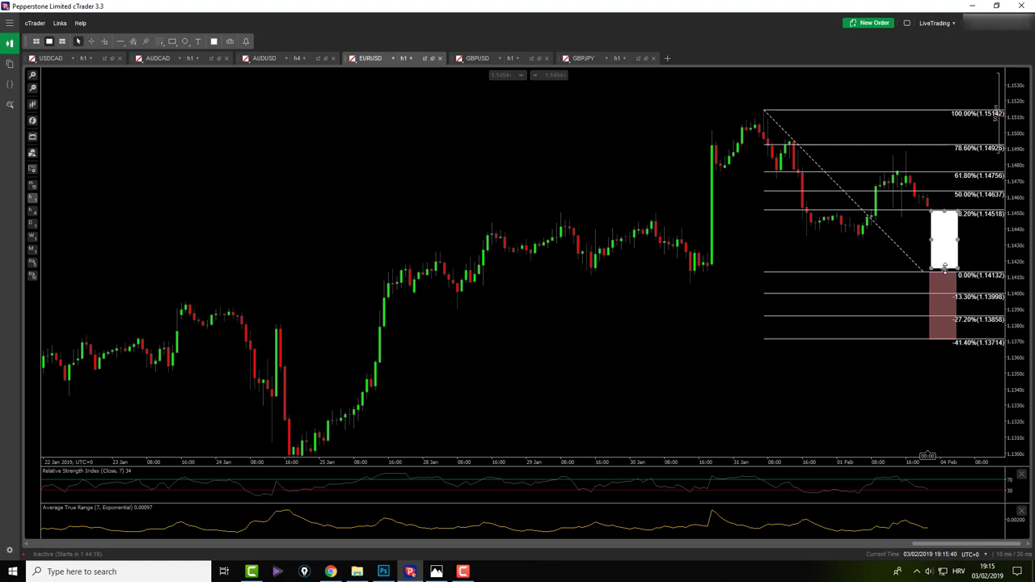
left_click_drag(931, 249, 928, 242)
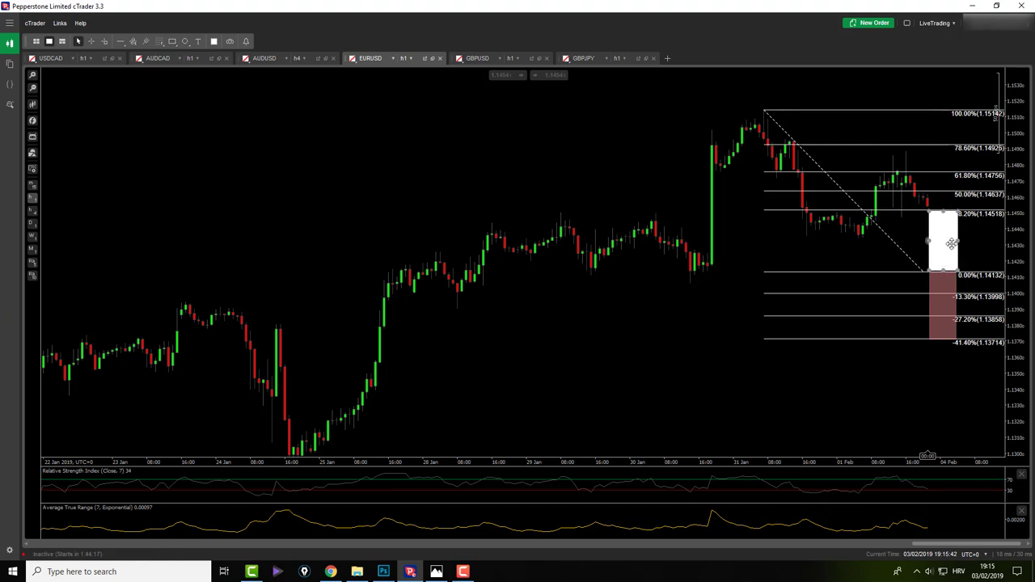
- Give the upper rectangle a semi-transparent light green fill
double_click(949, 242)
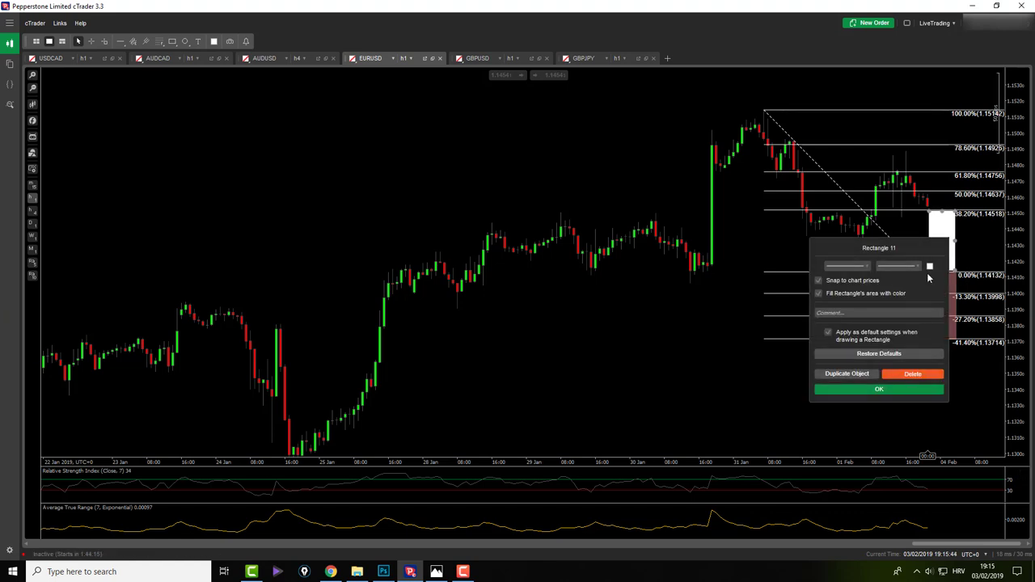
left_click(930, 267)
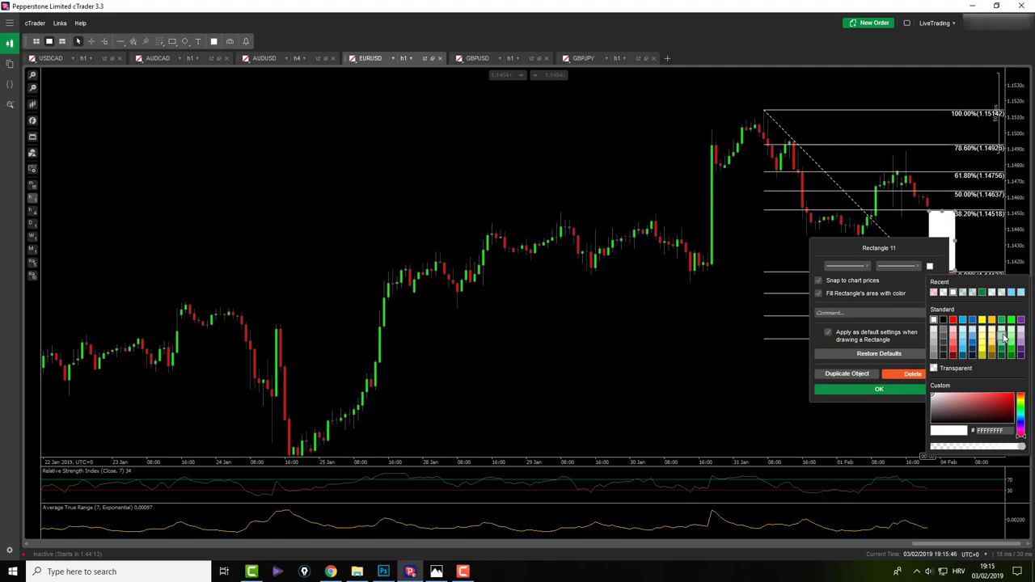
left_click(1004, 338)
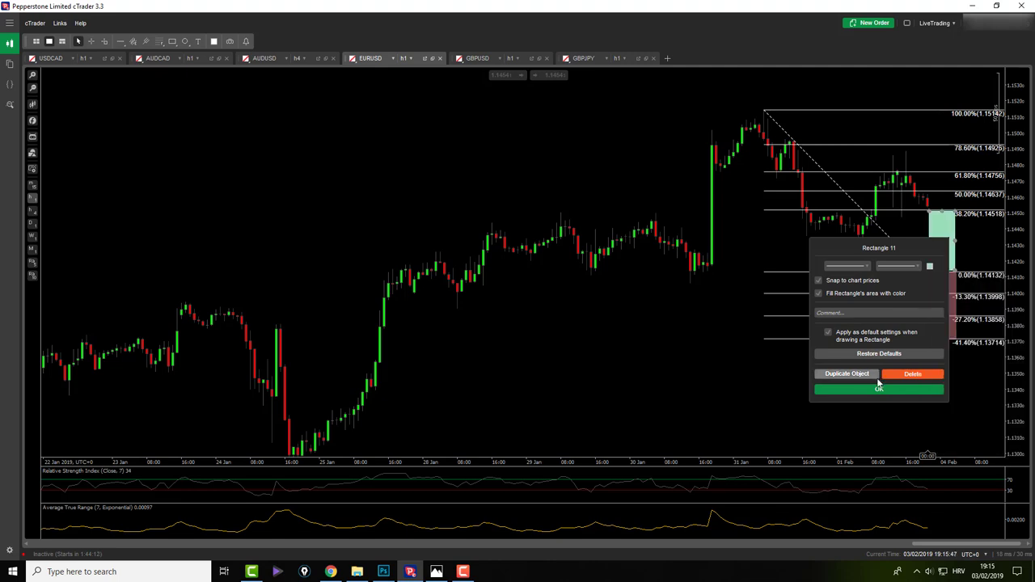
left_click(930, 267)
left_click(960, 447)
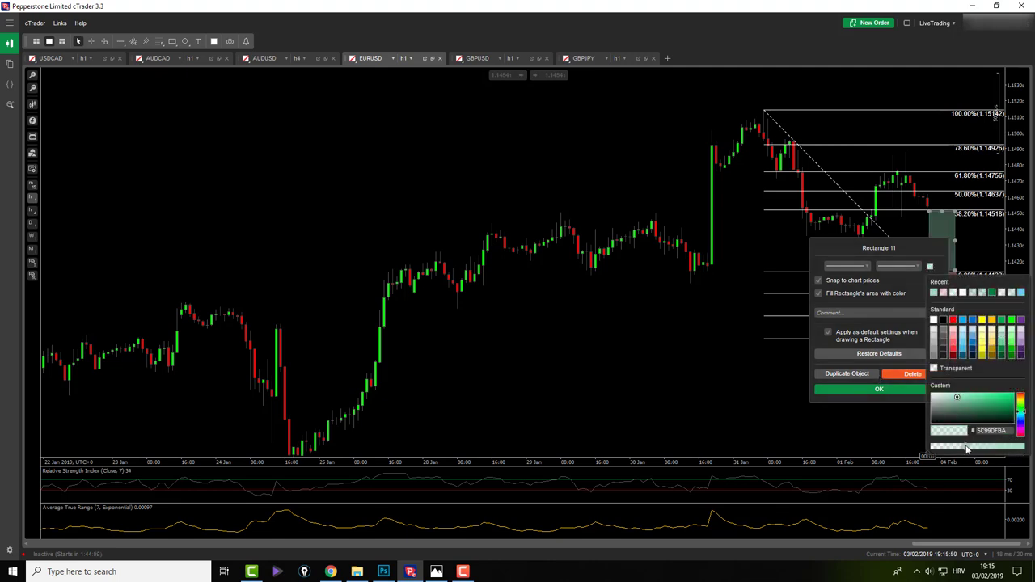
left_click(879, 389)
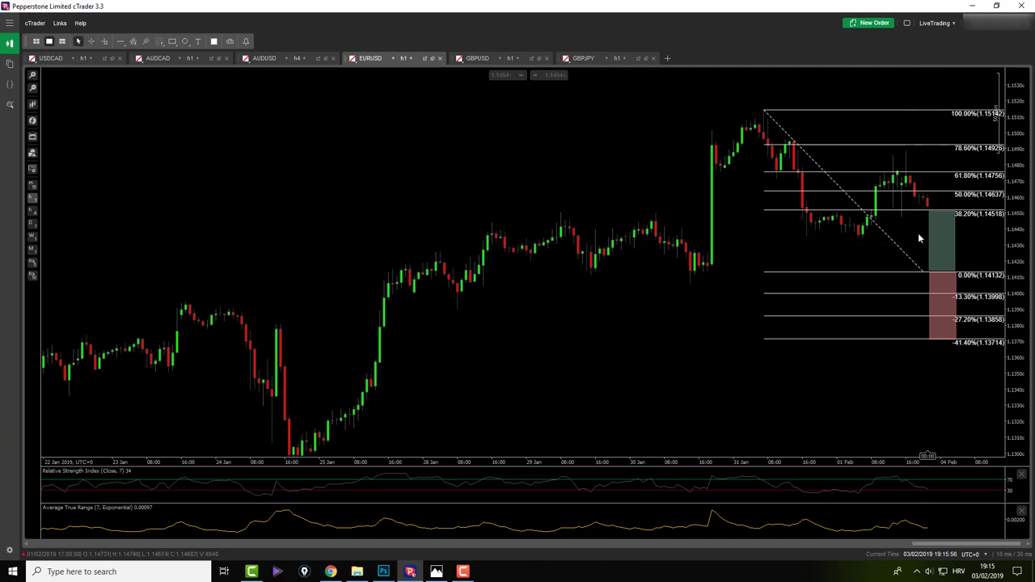
left_click(928, 232)
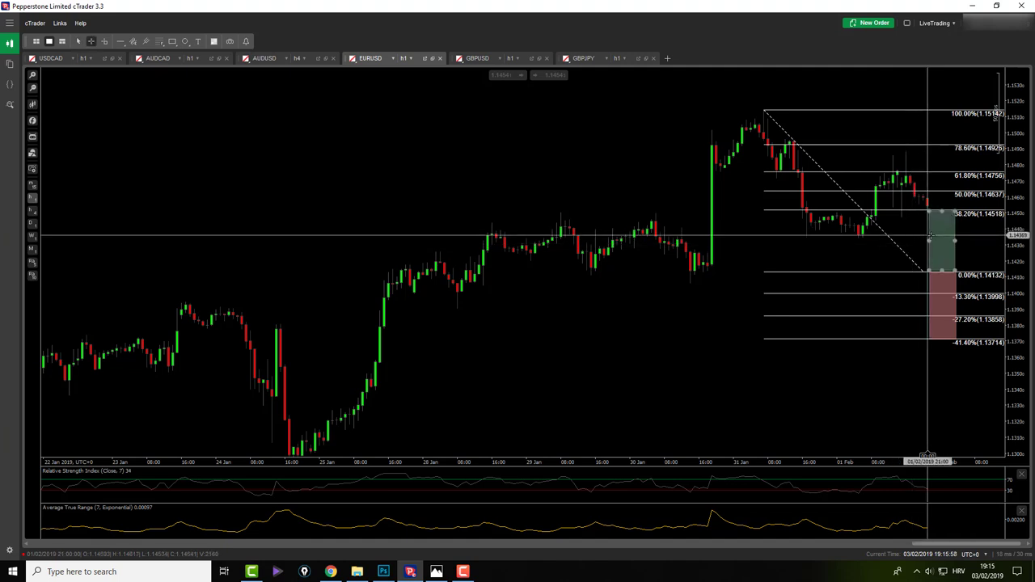
right_click(928, 233)
left_click(854, 376)
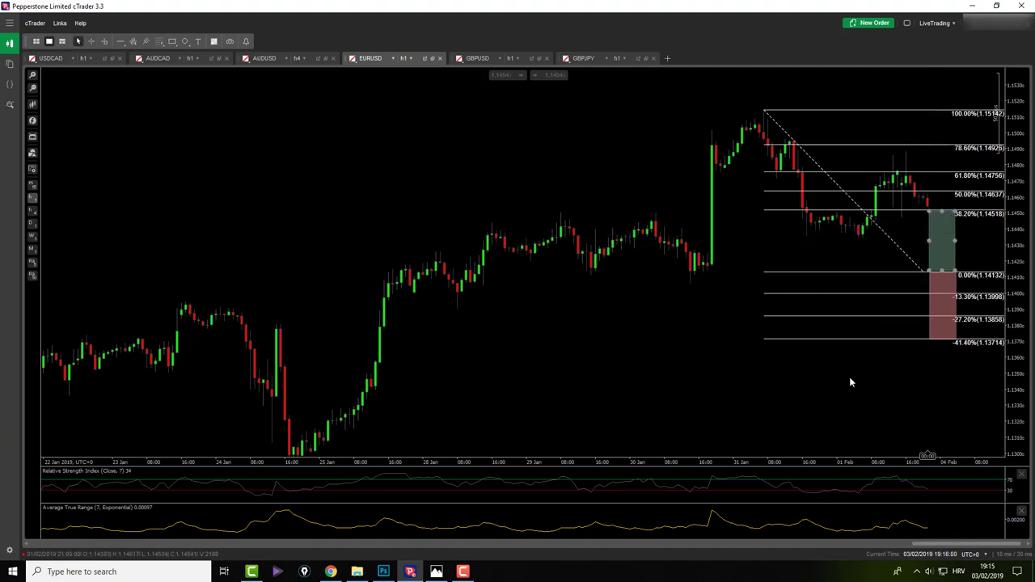
- Duplicate the green rectangle and place the copy directly above it, spanning the 38.2% to 61.8% levels near 1.1452 to 1.1476
right_click(930, 243)
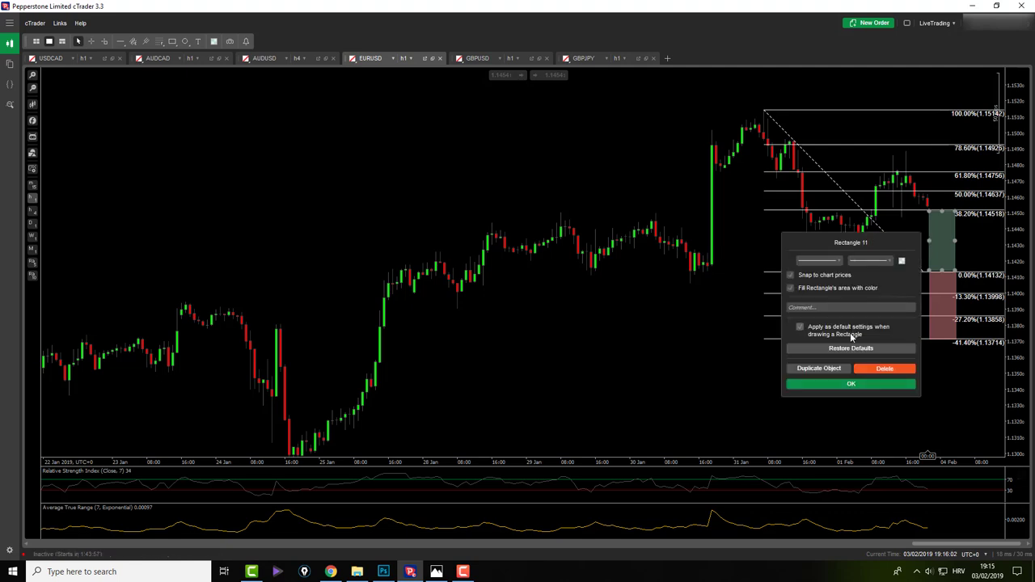
left_click(817, 365)
left_click_drag(954, 238, 936, 200)
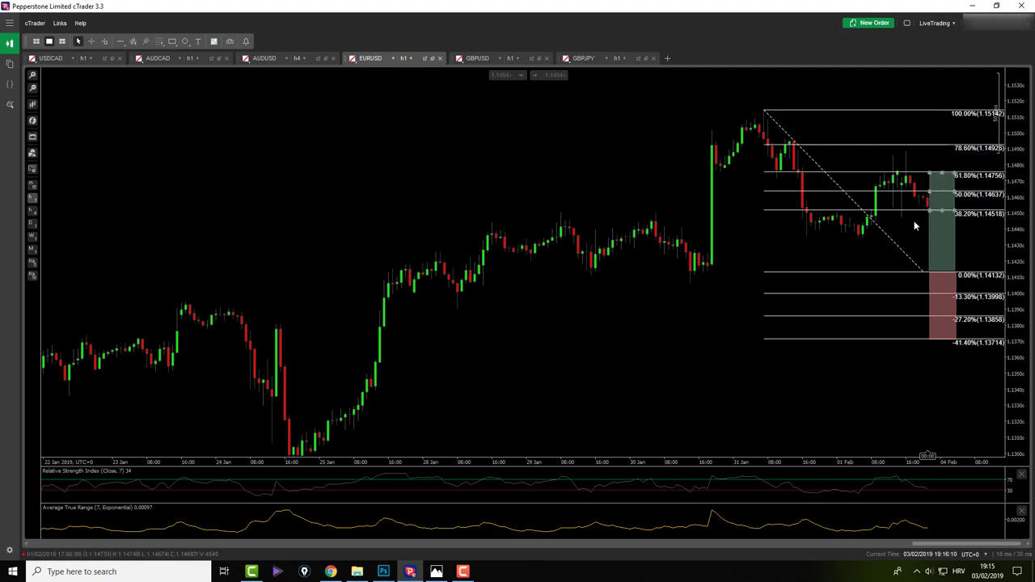
- Give the uppermost rectangle, between the 38.2% and 61.8% levels, a lighter semi-transparent green fill
double_click(940, 202)
left_click(906, 210)
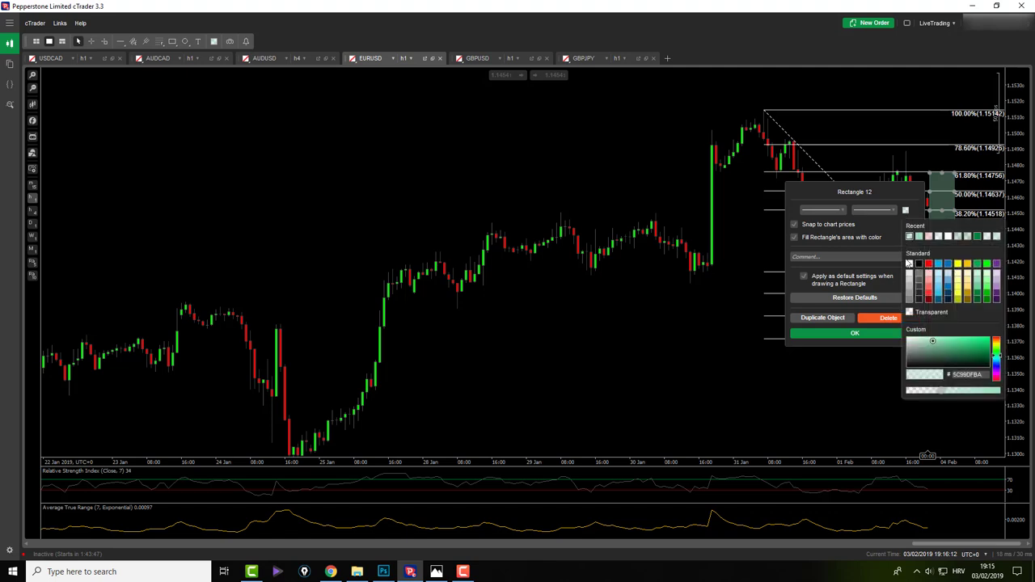
left_click(986, 281)
left_click(944, 393)
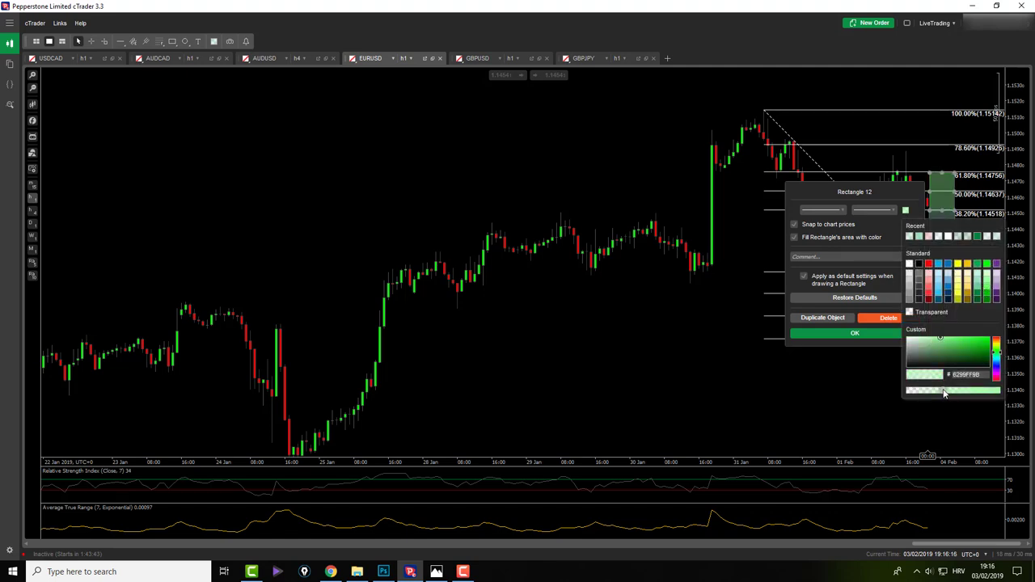
left_click(987, 275)
left_click(958, 391)
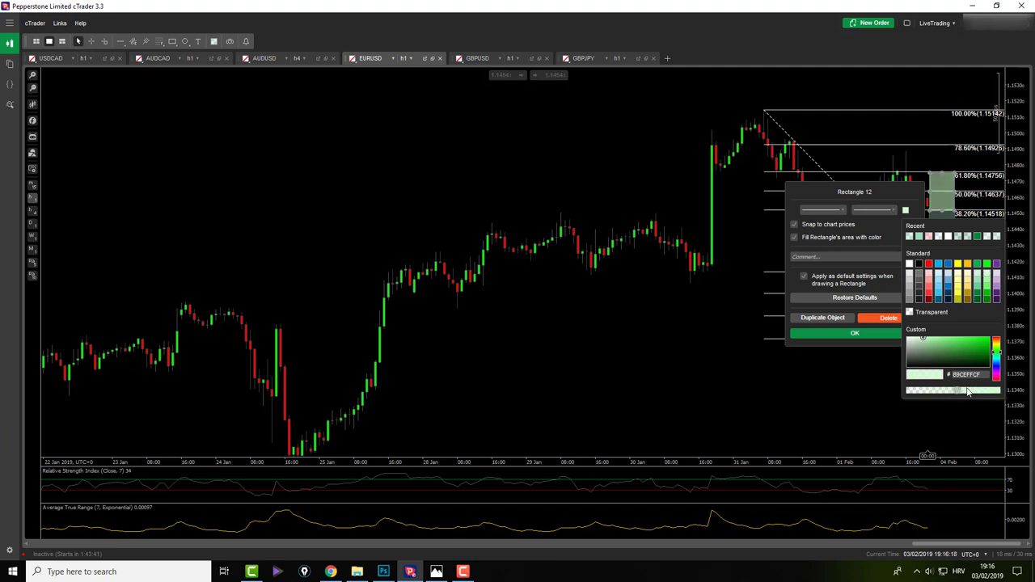
left_click(890, 374)
left_click(855, 333)
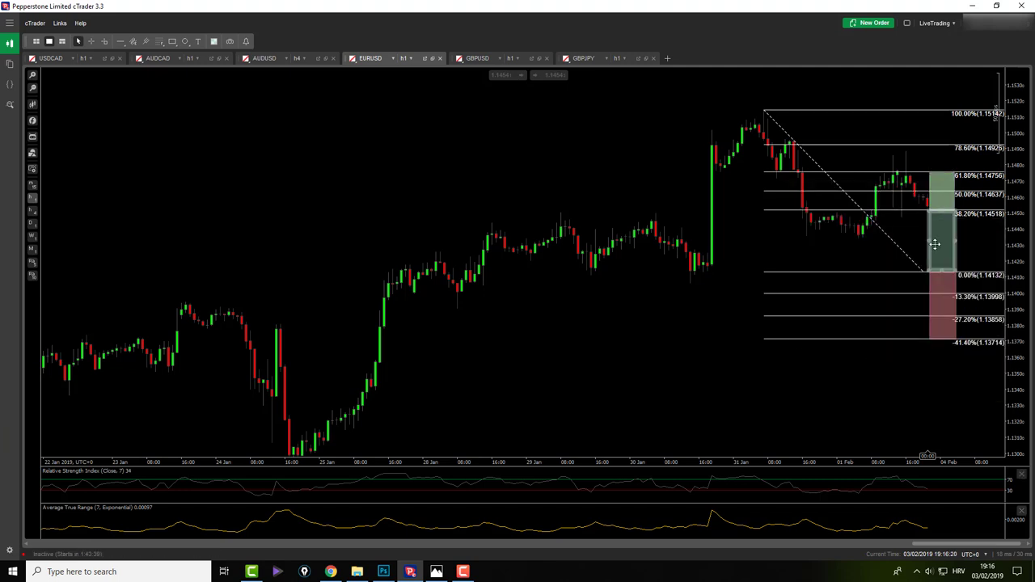
- Delete the Fibonacci retracement and align the red rectangle's right edge with the green rectangles above it
key("Delete")
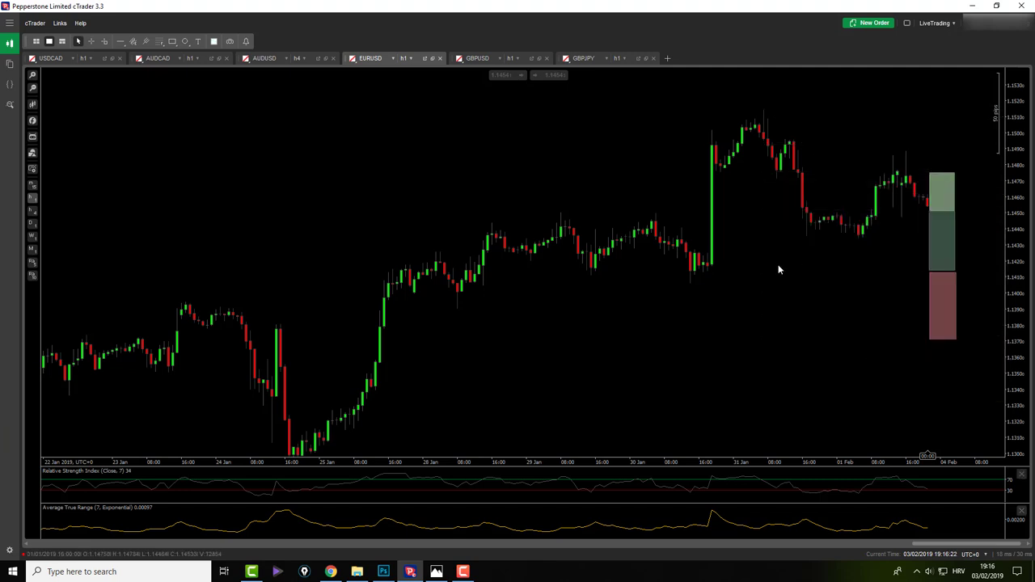
left_click(956, 276)
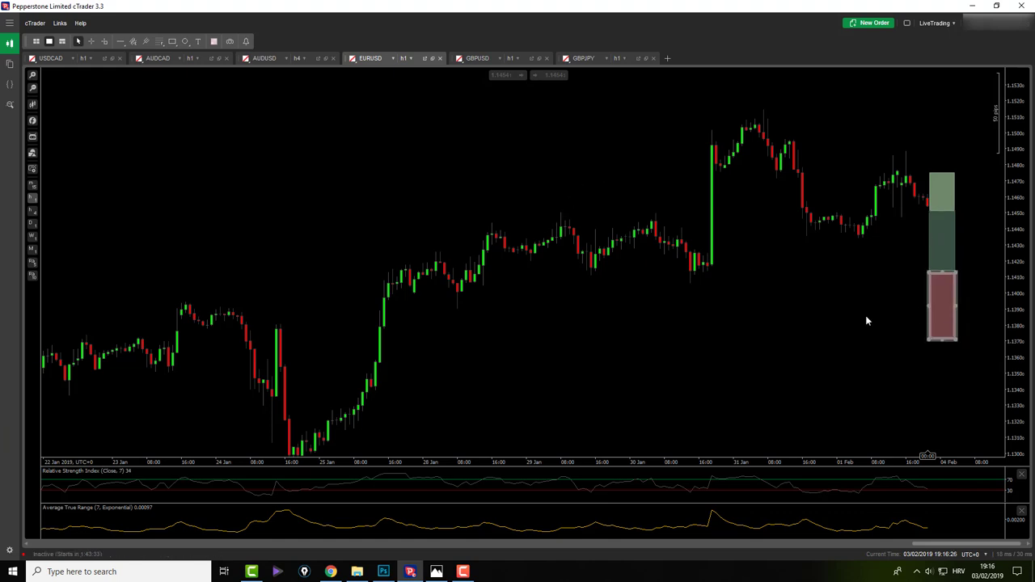
left_click(742, 306)
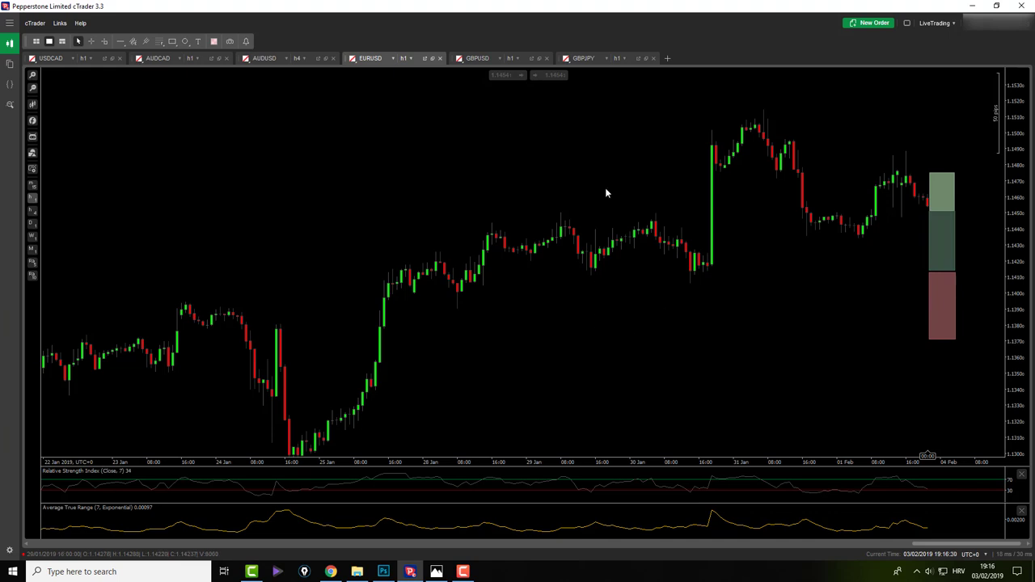
- Draw a Fibonacci retracement from the 1.1514 high to the 1.1406 low and shorten the red rectangle to the -13.3% level near 1.1392
left_click(160, 42)
left_click(174, 51)
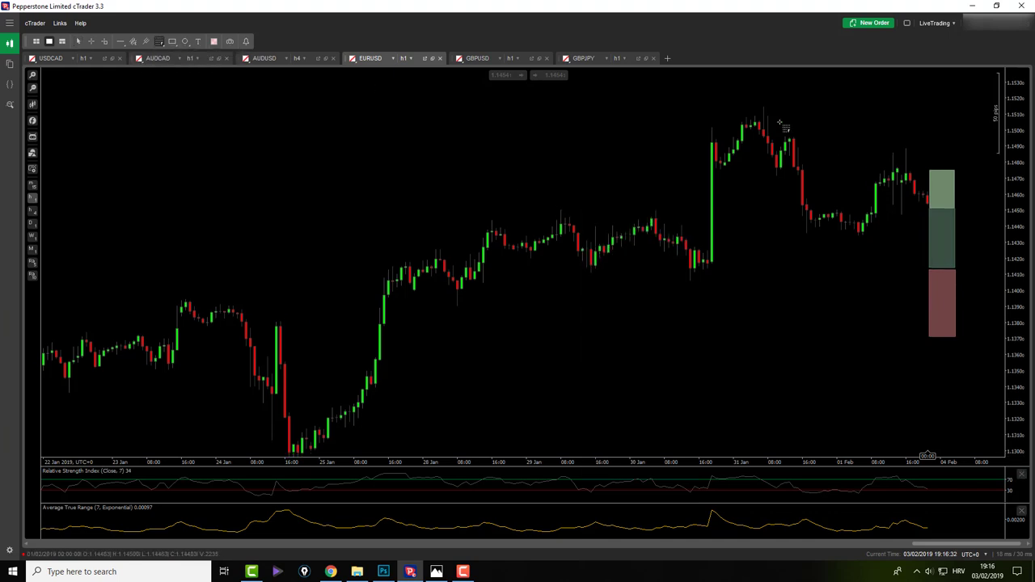
mouse_move(764, 107)
left_mouse_down()
mouse_move(703, 300)
mouse_move(689, 281)
left_mouse_up()
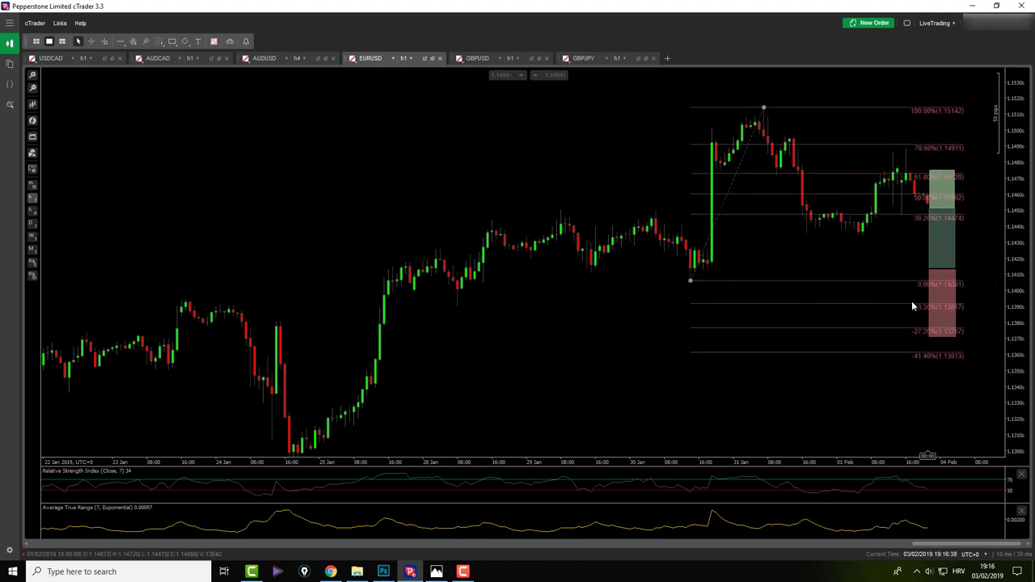
left_click_drag(930, 334, 930, 304)
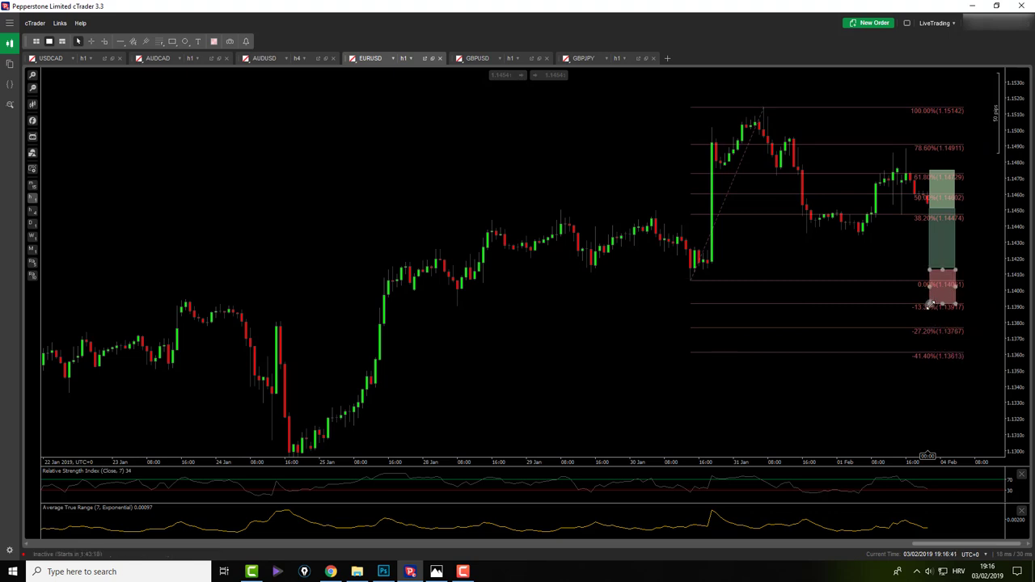
- Measure the pip distance from the green-red boundary near 1.1413 to the top edges of both green rectangles
middle_click(964, 276)
left_click_drag(975, 304, 959, 210)
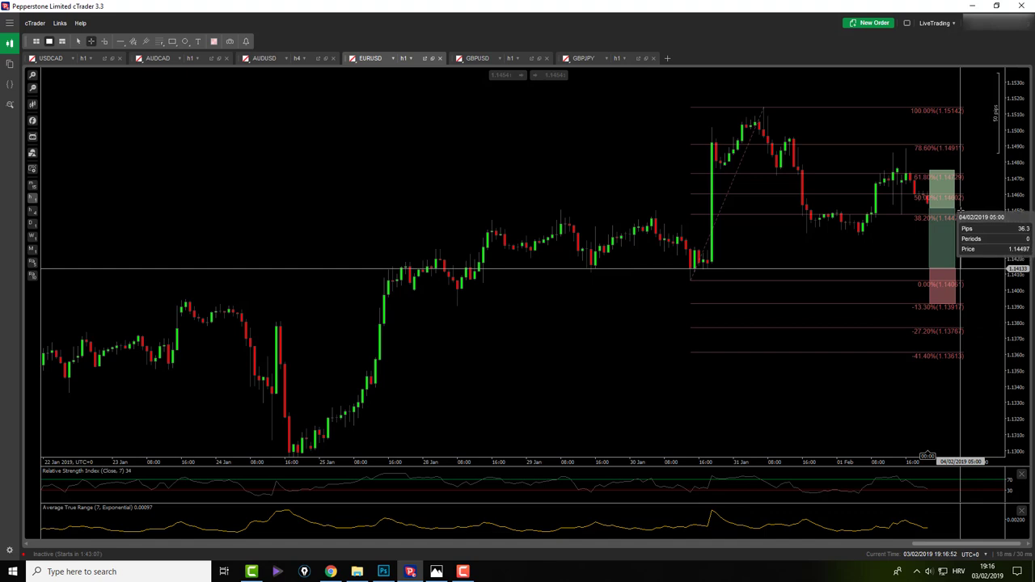
left_click_drag(960, 212, 961, 215)
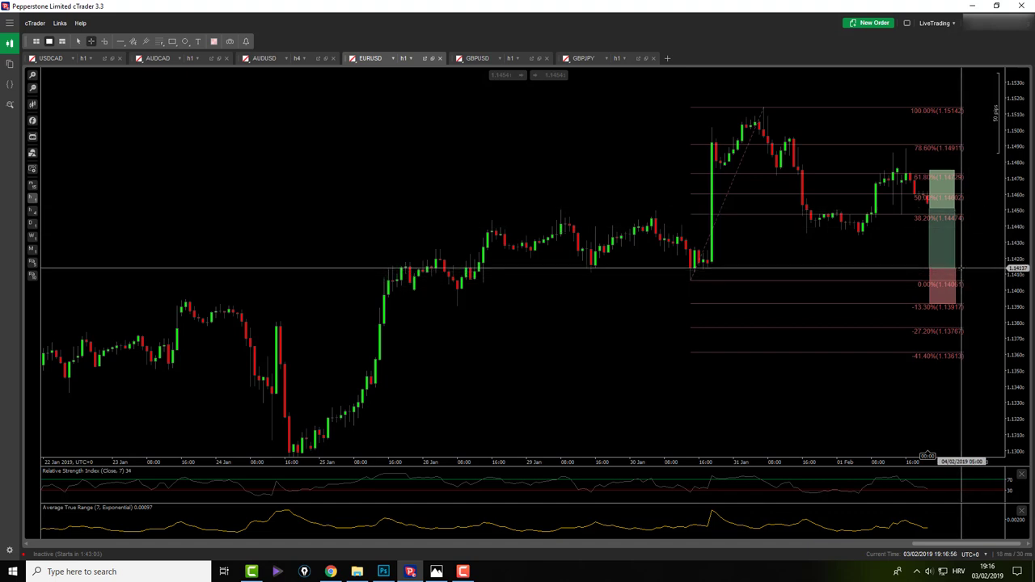
left_click_drag(961, 268, 960, 172)
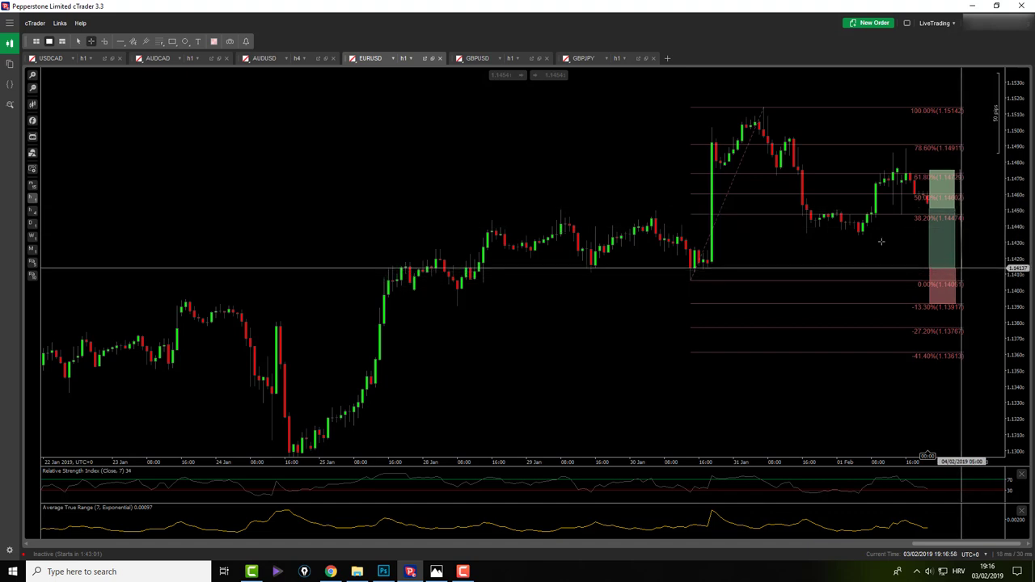
- Delete the retracement and draw a triangle joining the 1.1406 low, the 1.1514 high and the 1 February low near 1.1435
left_click(740, 161)
key("Delete")
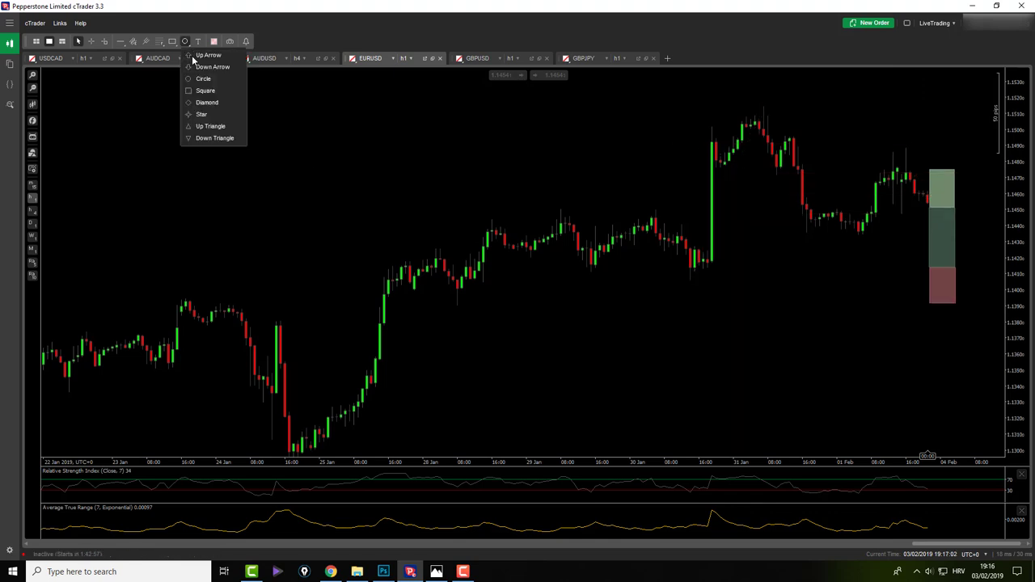
mouse_move(172, 44)
left_click(192, 79)
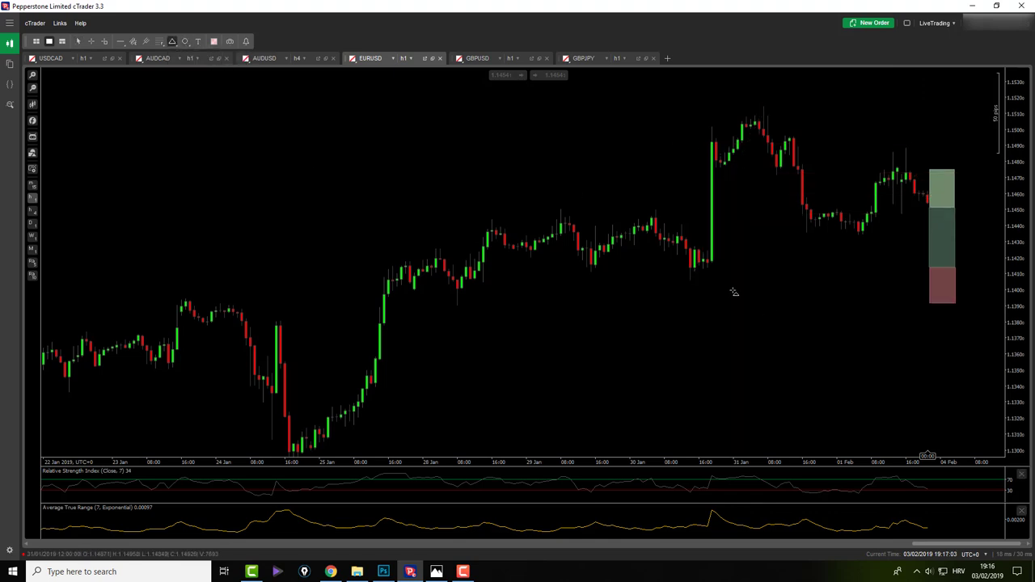
left_click(691, 280)
left_click(744, 279)
left_click(763, 107)
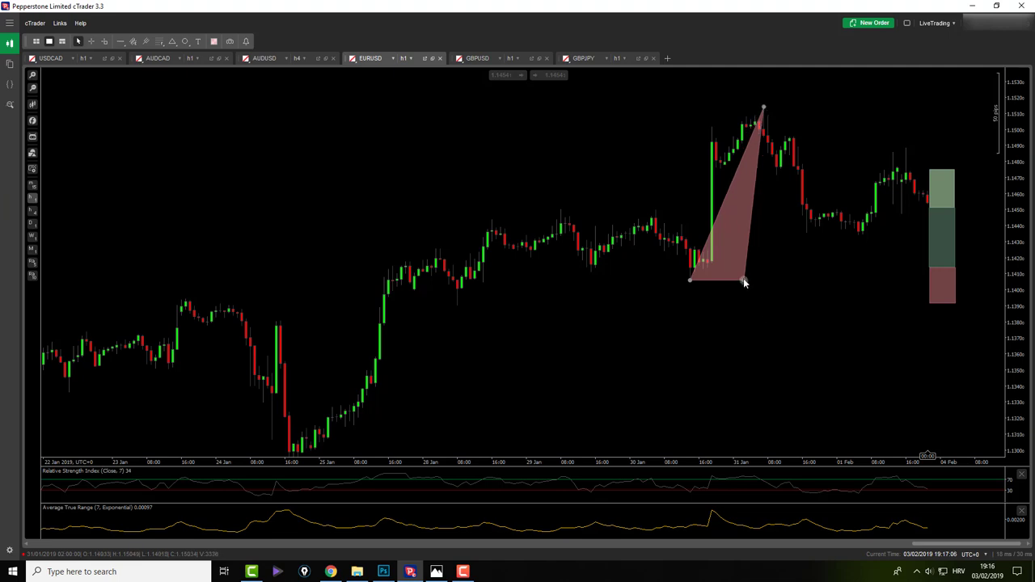
left_click_drag(744, 281, 863, 236)
- Give the triangle a semi-transparent blue fill, color 4860D6F6
right_click(863, 236)
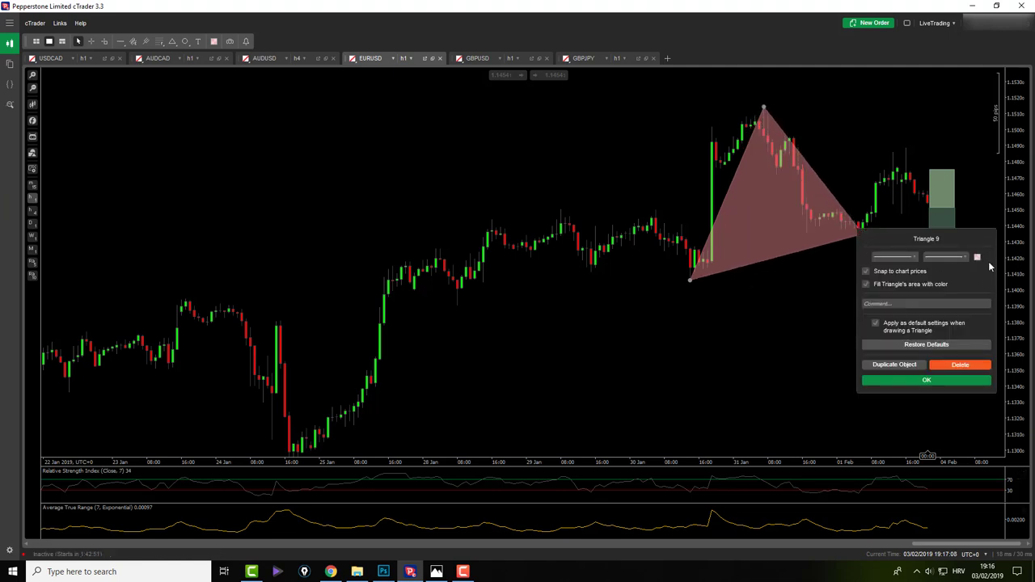
left_click(977, 257)
left_click(965, 326)
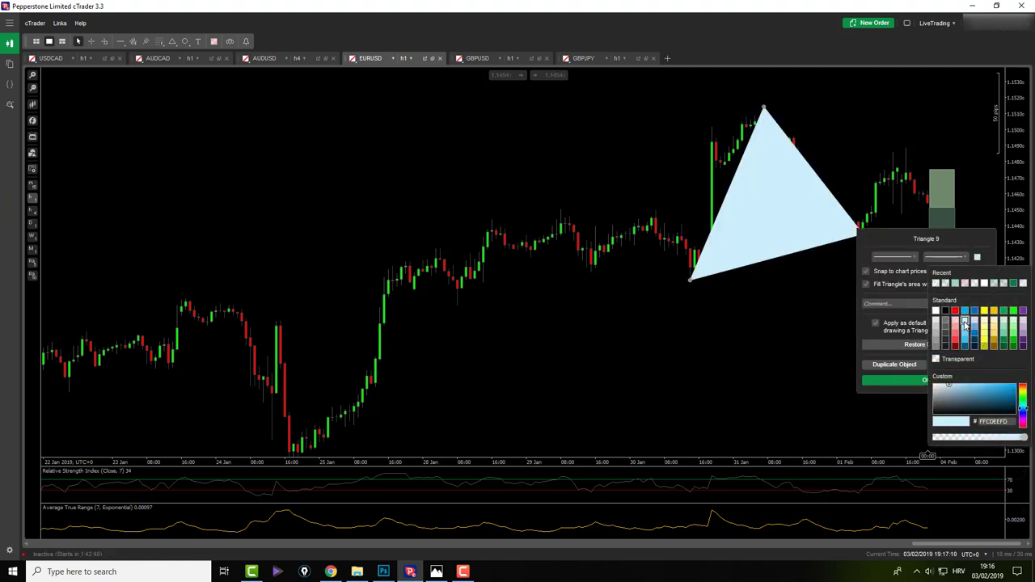
left_click(972, 439)
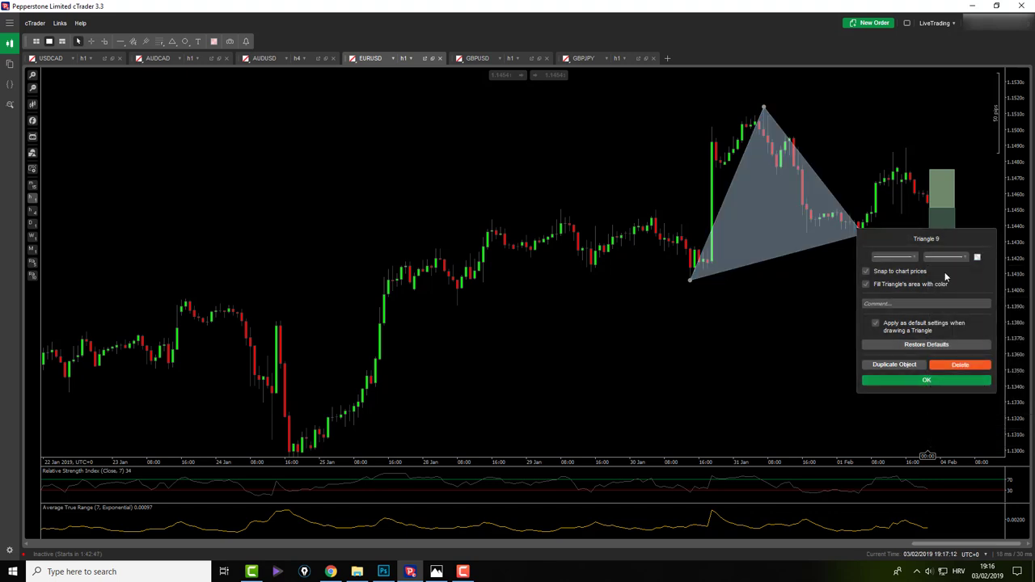
left_click(977, 257)
left_click_drag(978, 439, 976, 439)
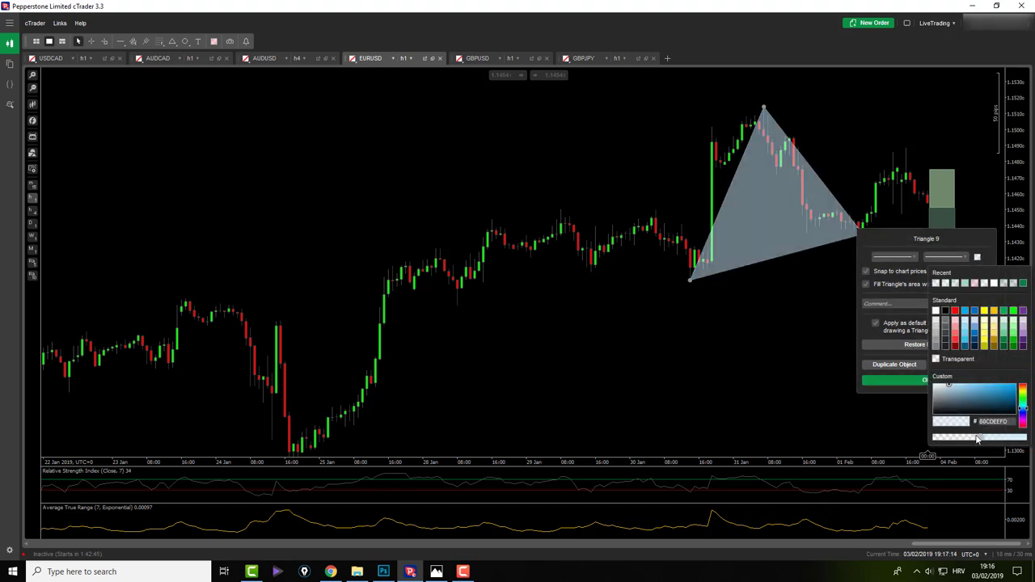
left_click_drag(952, 388, 987, 389)
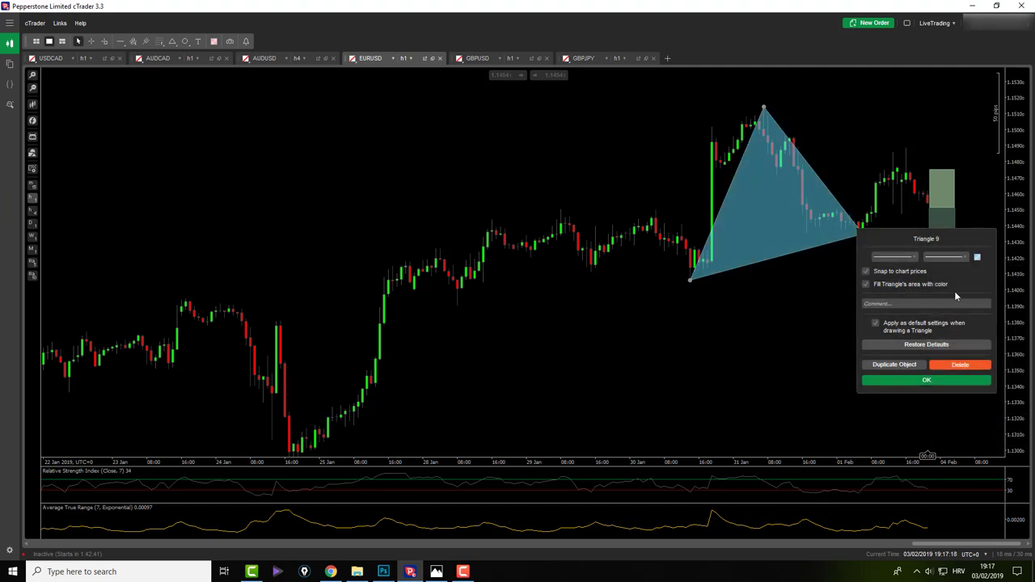
left_click(977, 257)
left_click(962, 440)
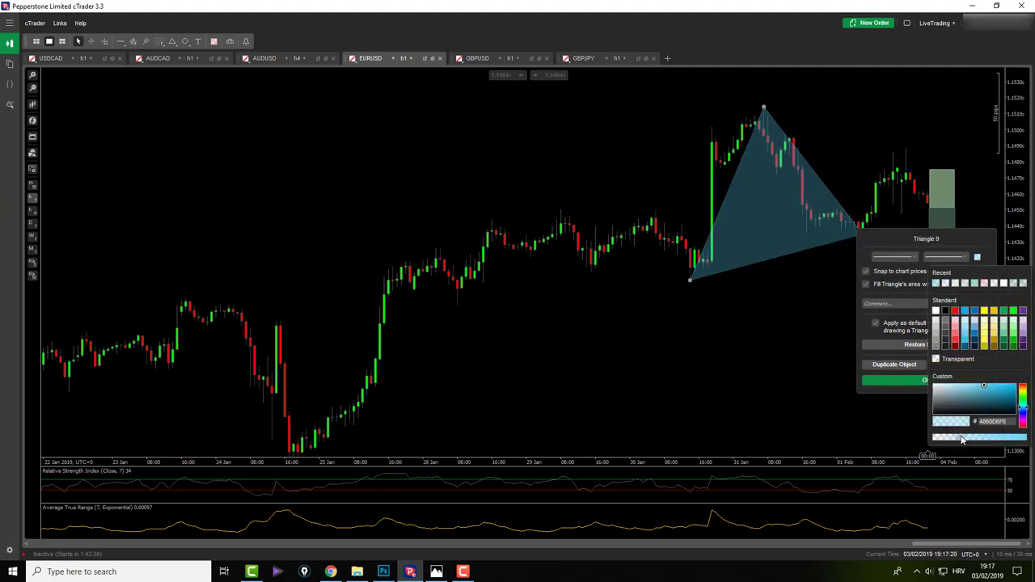
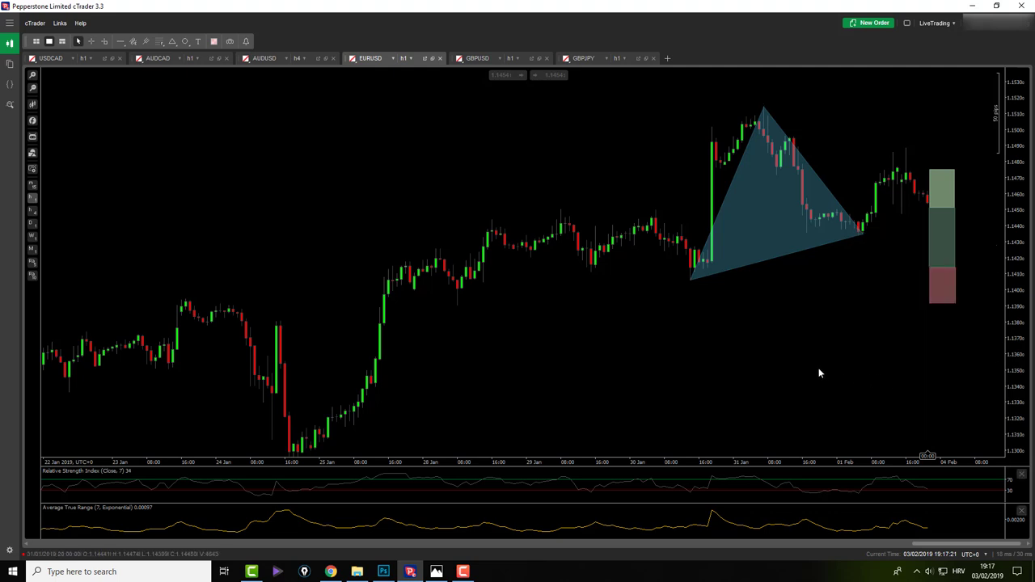
- Draw a second triangle from the 1 February low to the high near 1.1489 and the green-red rectangle boundary near 1.1413
left_click(171, 42)
left_click(860, 232)
left_click(913, 232)
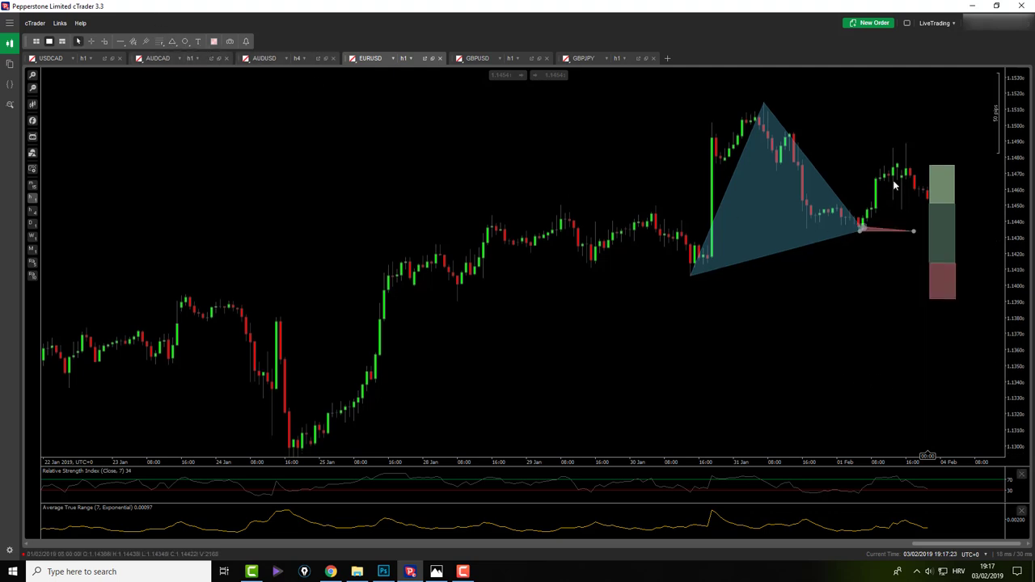
left_click(906, 143)
left_click_drag(913, 233, 930, 262)
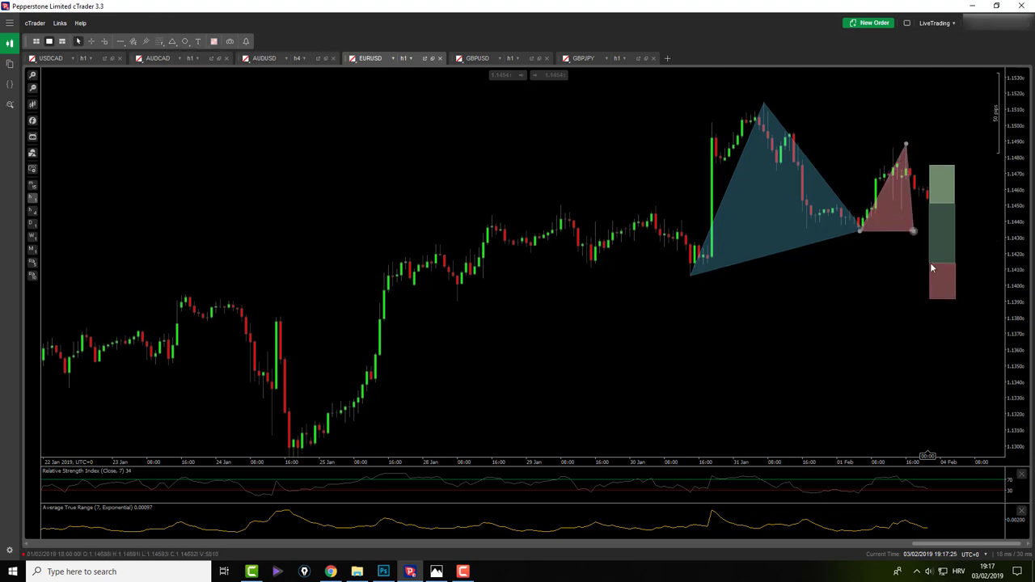
- Give the second triangle a semi-transparent light blue fill, color 7999DFF9
left_click(906, 156)
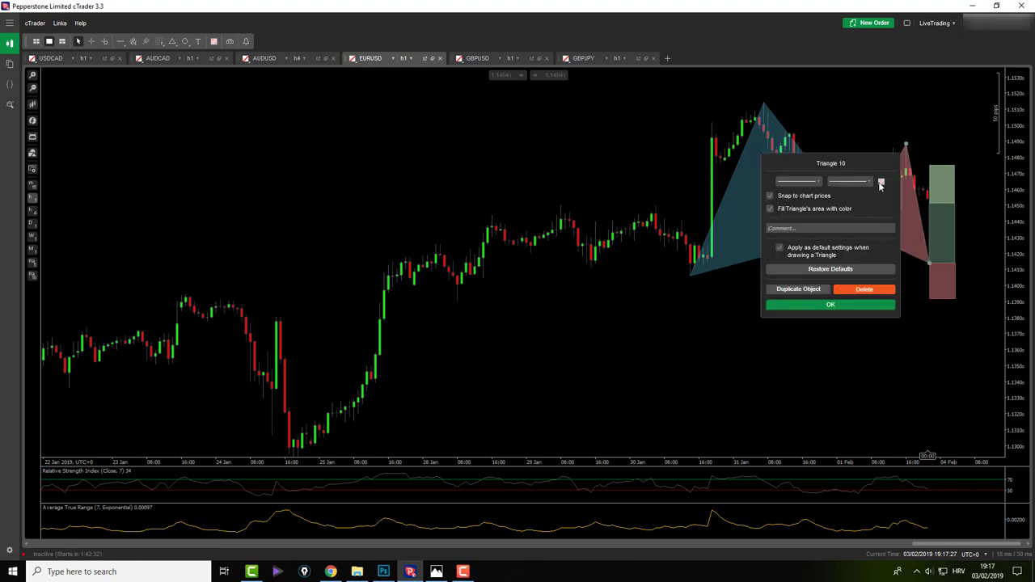
left_click(880, 181)
left_click(918, 257)
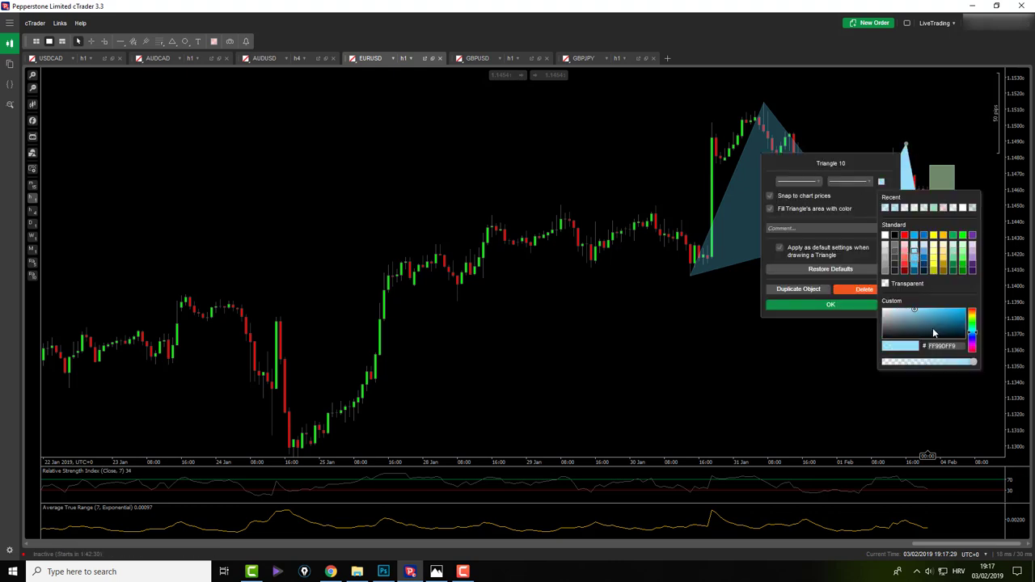
left_click_drag(936, 363, 924, 365)
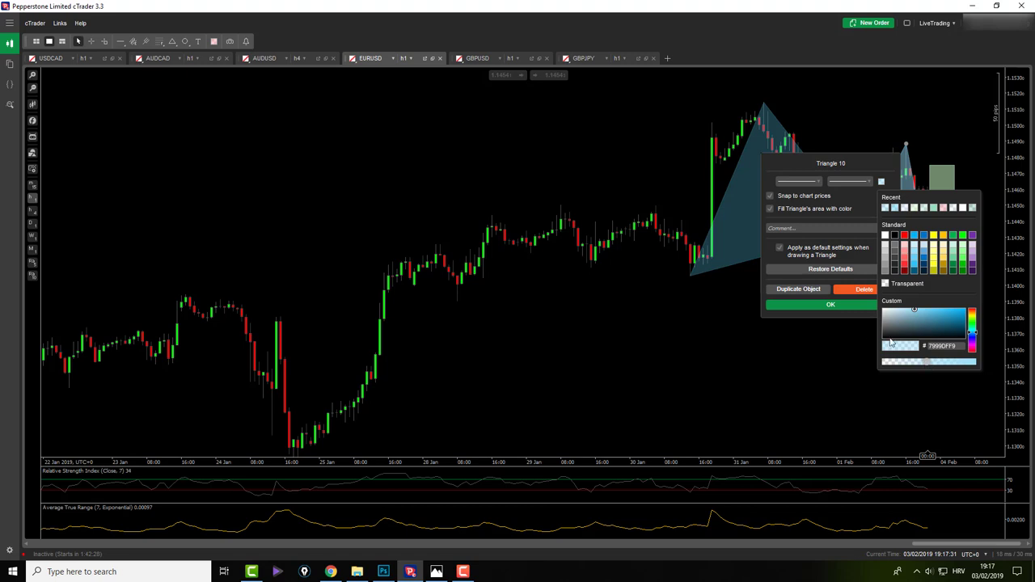
left_click(861, 305)
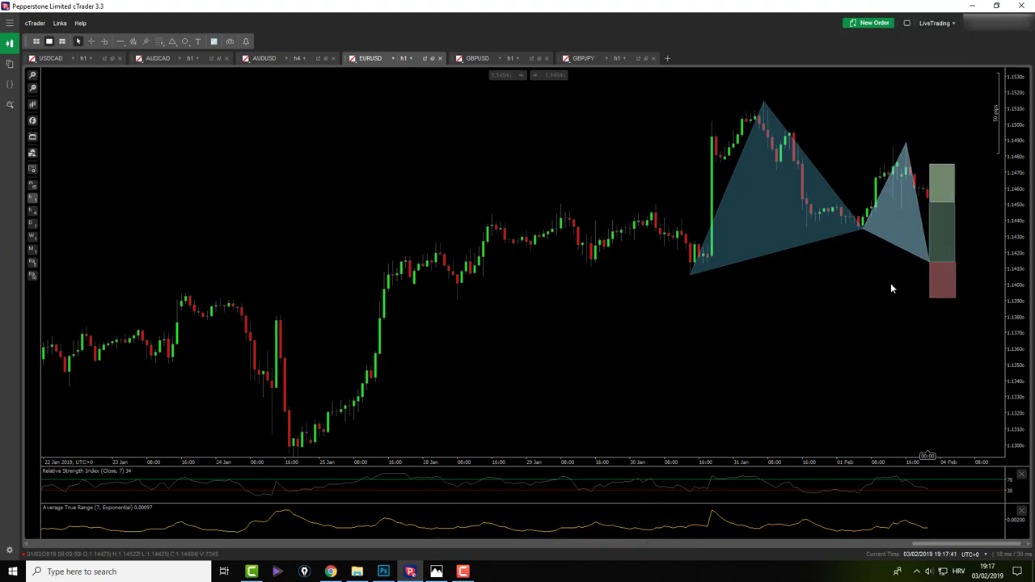
- Add a horizontal line at about 1.1414, where the green and red rectangles meet
left_click_drag(880, 276, 887, 298)
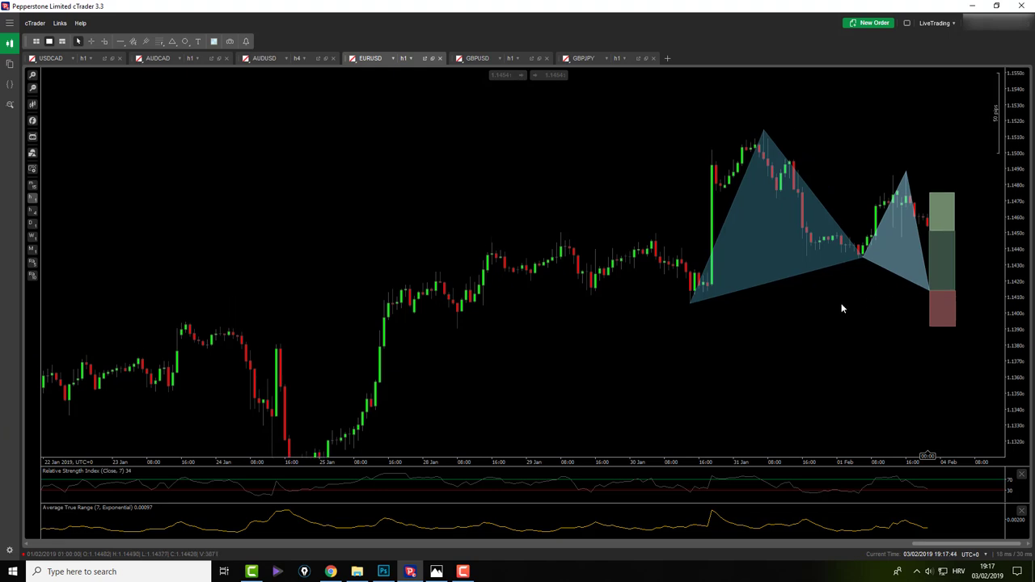
left_click(120, 41)
left_click_drag(760, 308, 784, 290)
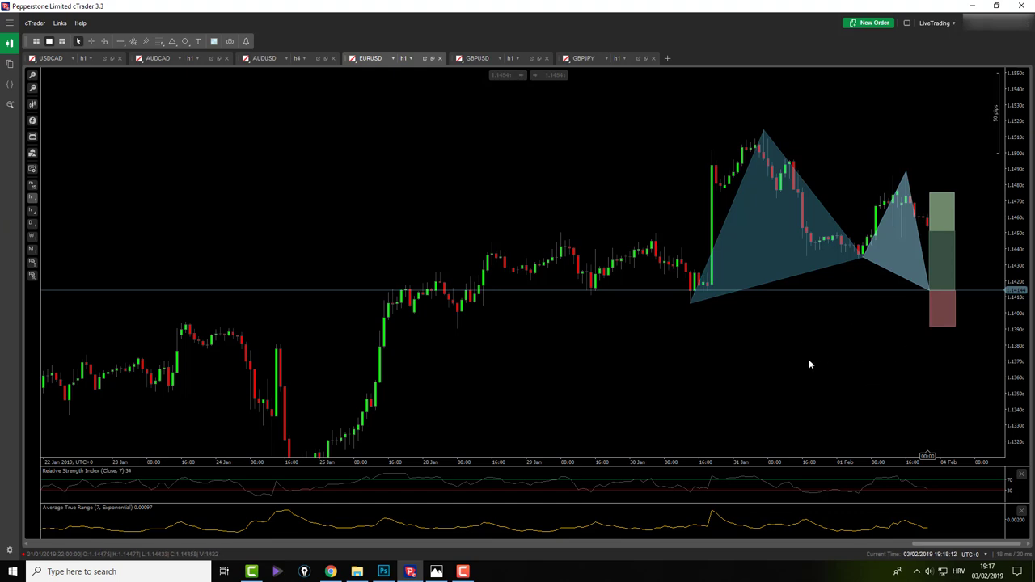
- On the GBPUSD chart, draw a Fibonacci retracement from the 24 January low near 1.3012 to the 25 January high near 1.3217
left_click(480, 61)
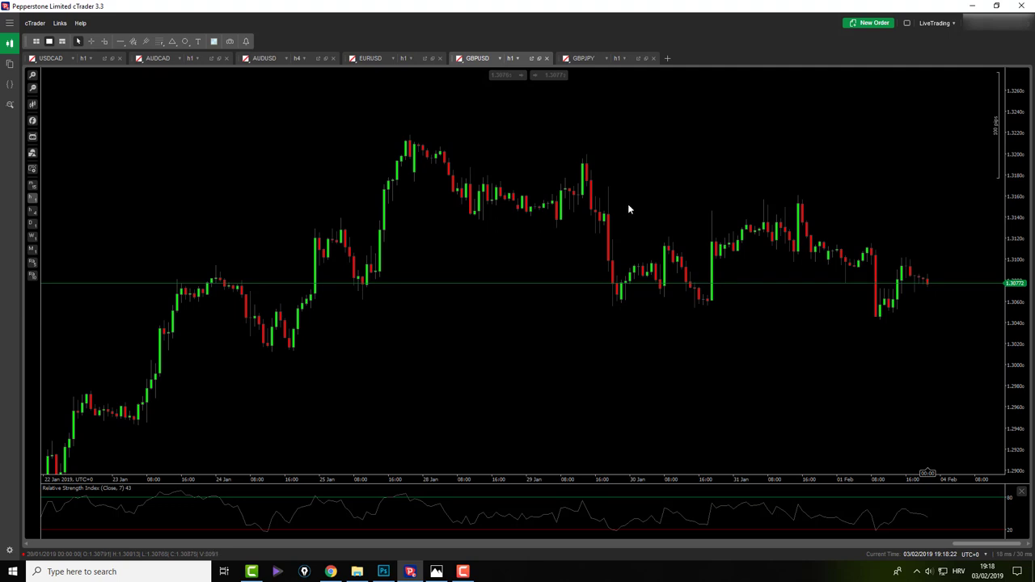
left_click(160, 41)
left_click(186, 53)
mouse_move(273, 356)
left_mouse_down()
mouse_move(443, 133)
mouse_move(410, 138)
left_mouse_up()
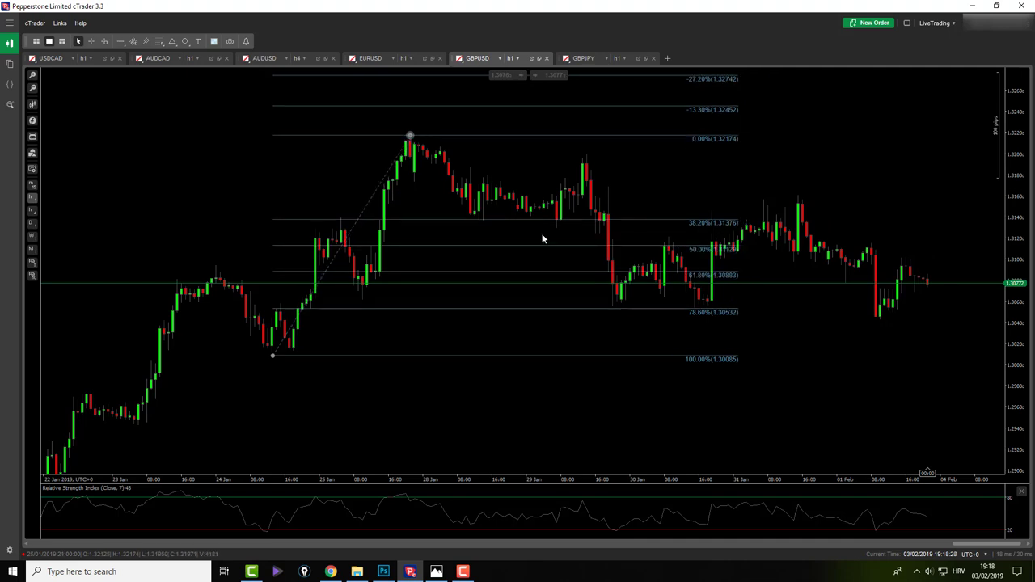
left_click_drag(410, 137, 410, 139)
left_click_drag(272, 356, 272, 354)
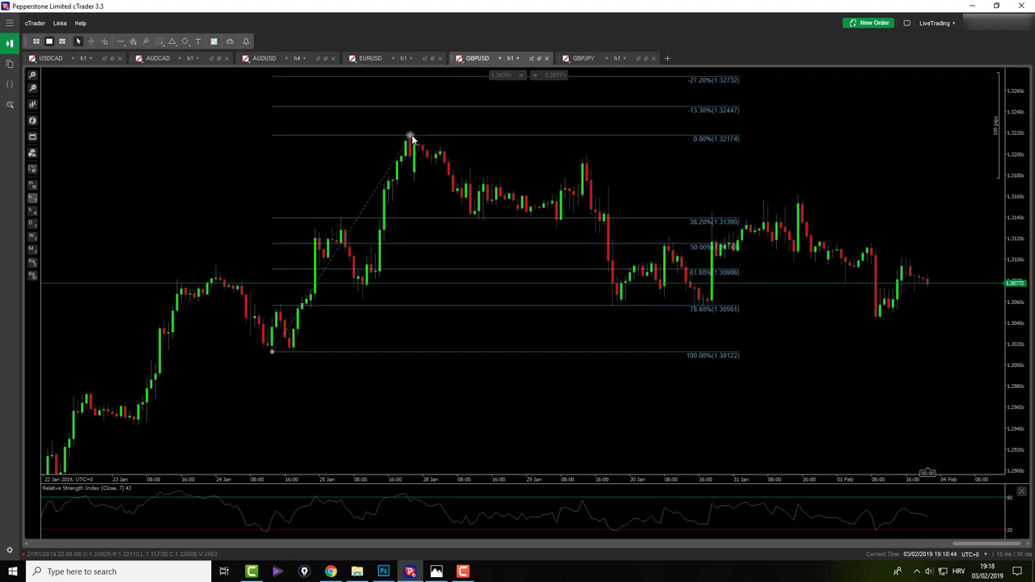
- Measure the GBPUSD swing from the retracement's low point to its high point with the crosshair
middle_click(325, 358)
left_click_drag(272, 355, 408, 138)
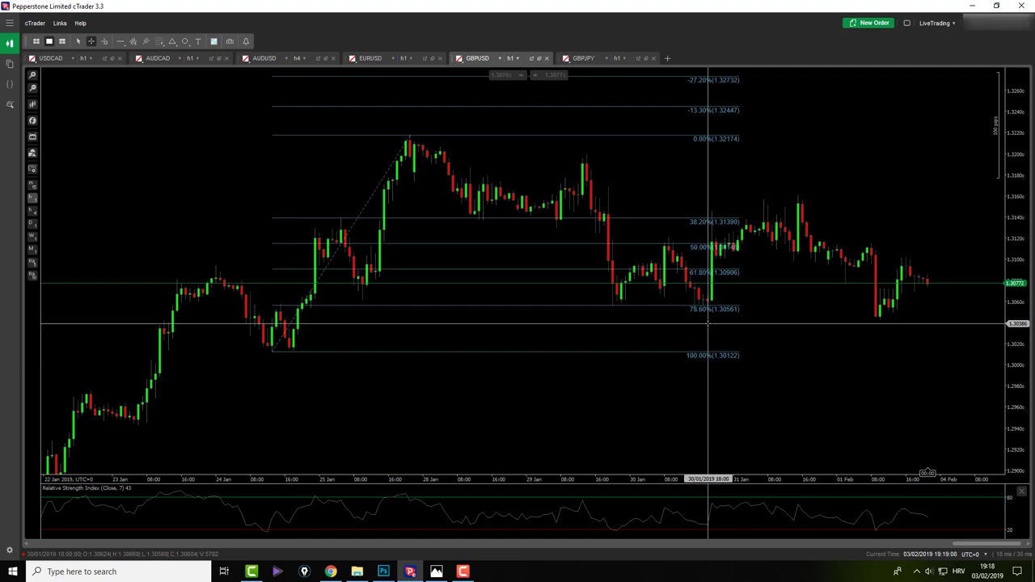
- Replace the GBPUSD Fibonacci retracement with one from the 31 January high near 1.3160 to the 1 February low near 1.3043
left_click(707, 310)
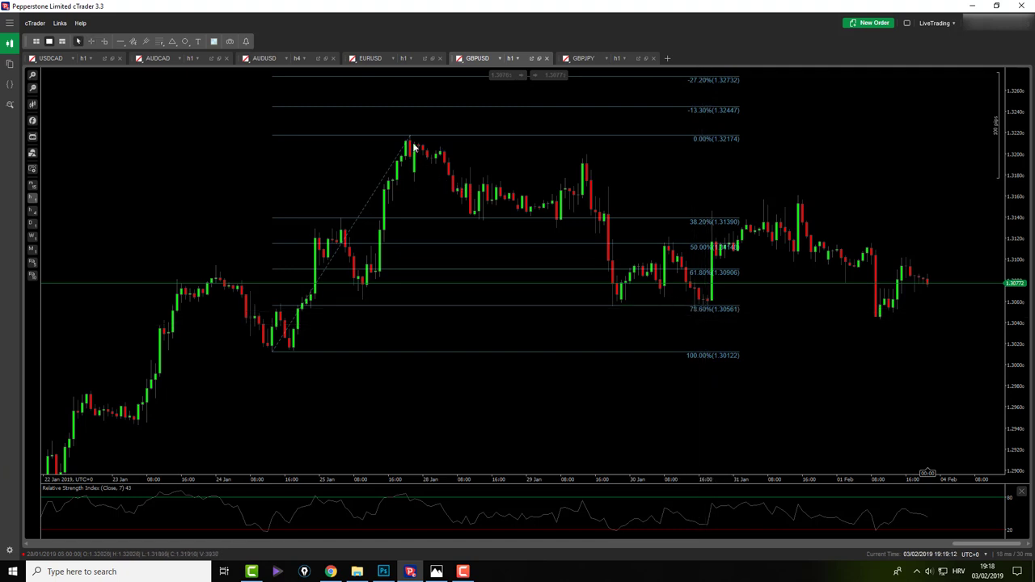
key("Delete")
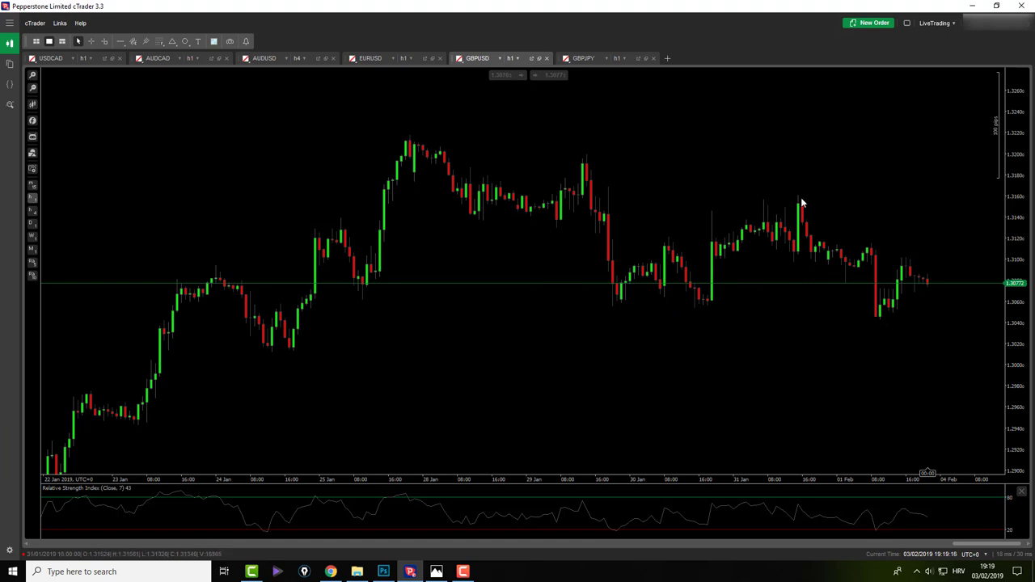
left_click(173, 42)
mouse_move(797, 194)
left_mouse_down()
mouse_move(926, 342)
mouse_move(880, 318)
left_mouse_up()
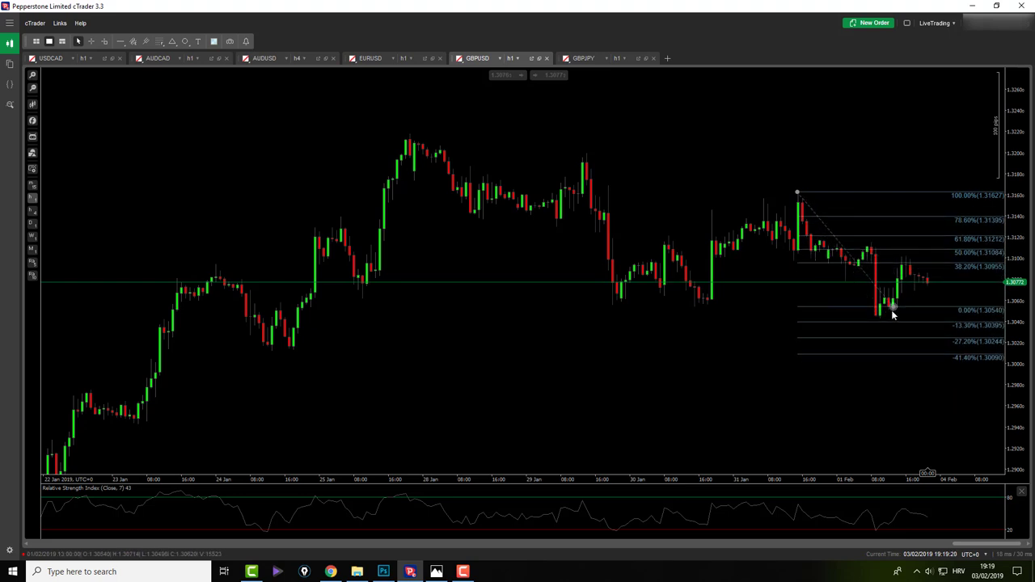
left_click_drag(797, 194, 799, 199)
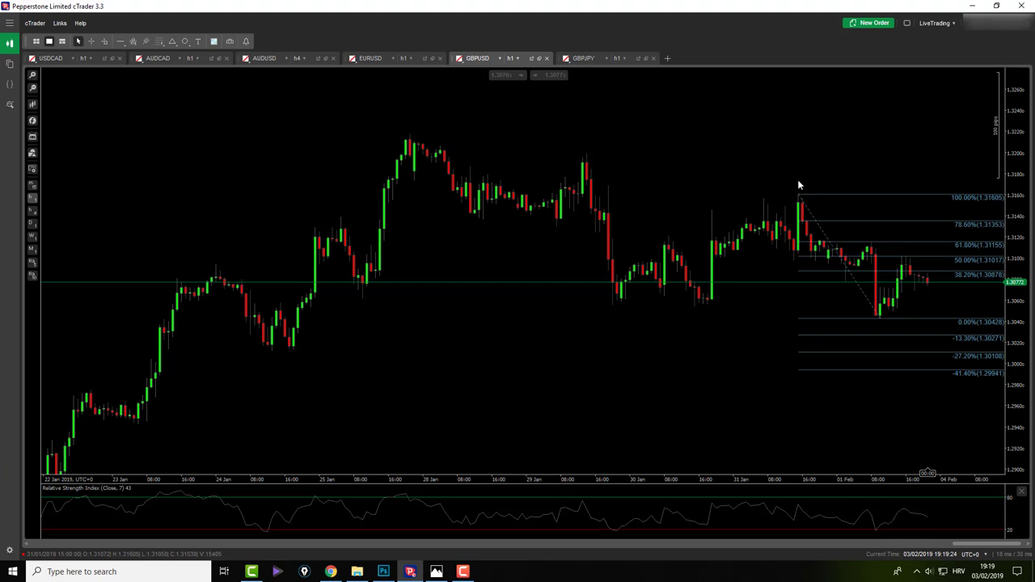
- Examine the GBPUSD pullback at the 50% retracement level and check the price data of the 1 February 16:00 candle
scroll(797, 181, "up", 3)
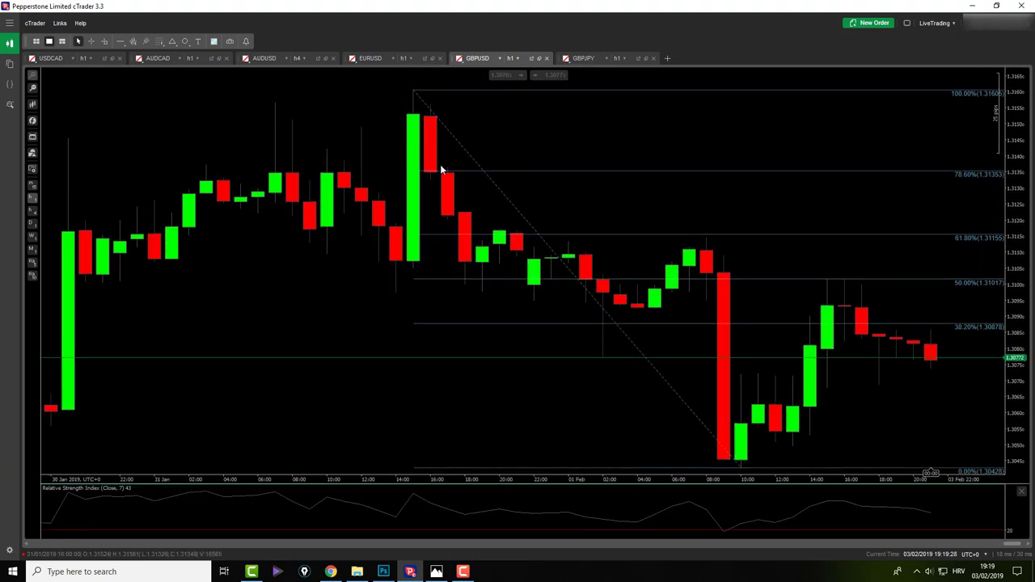
mouse_move(411, 92)
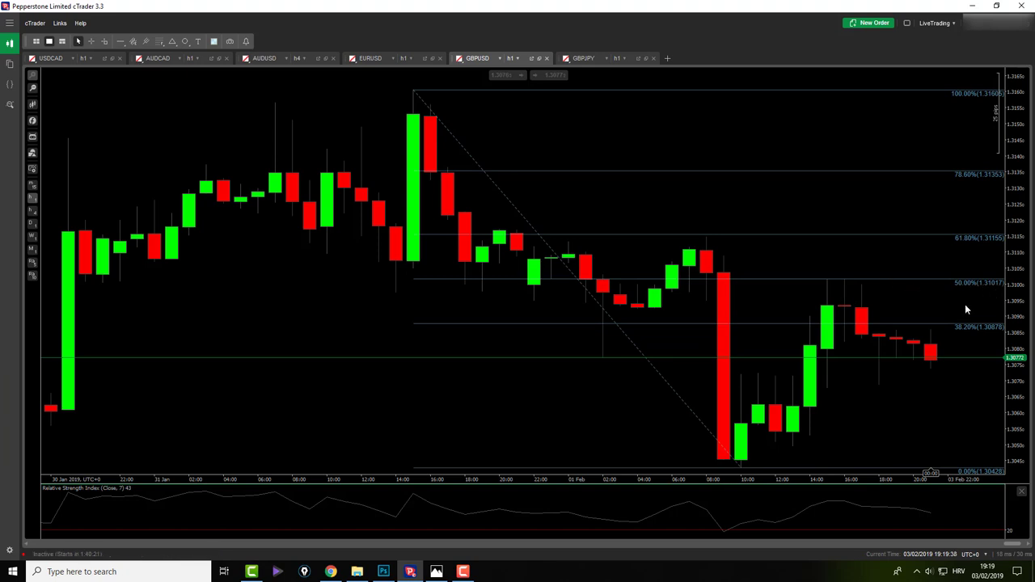
left_click(104, 41)
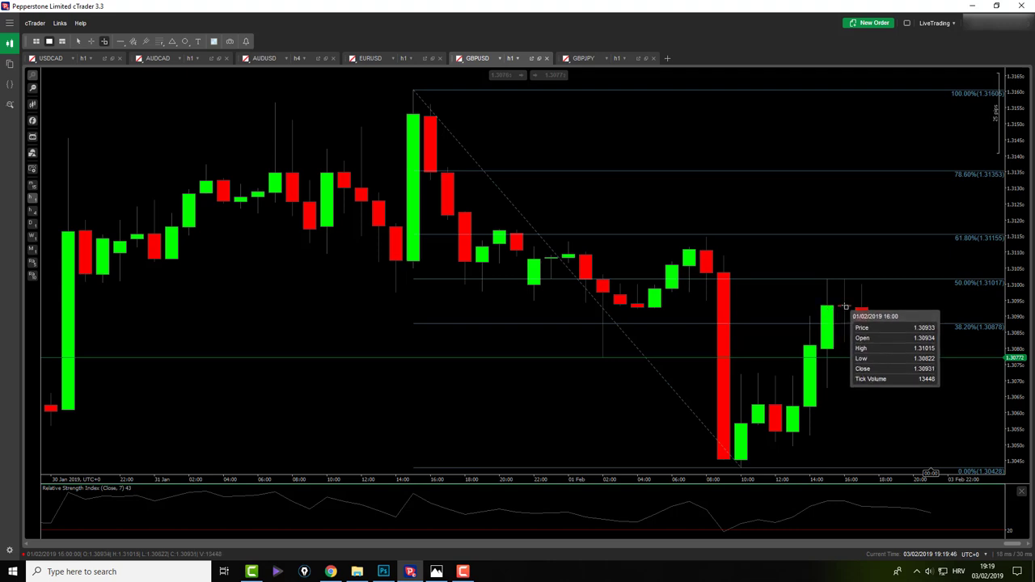
key("Escape")
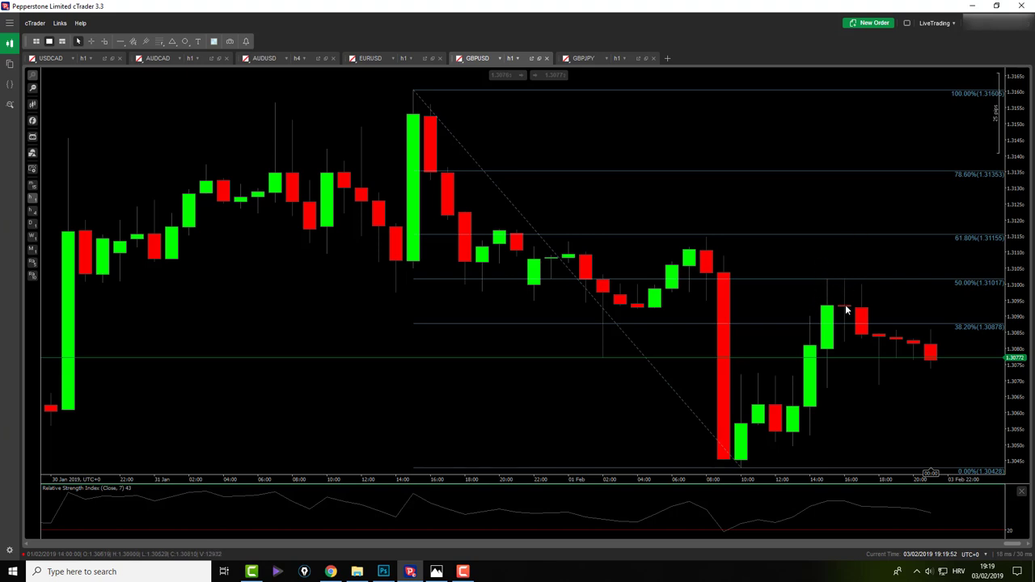
left_click(641, 351)
scroll(590, 109, "down", 3)
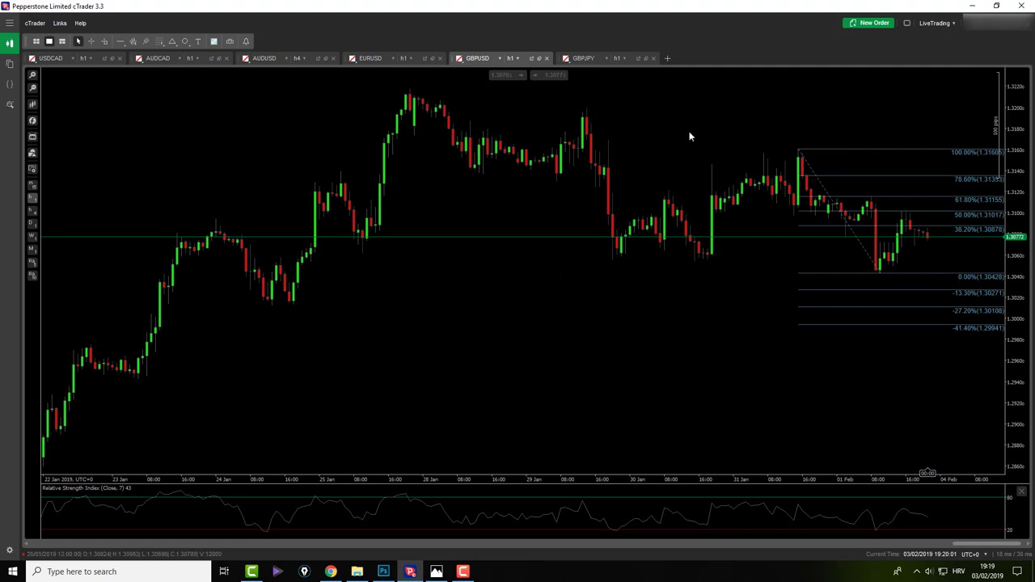
- Switch to the GBPJPY chart and inspect the move from the 29 January high to the 1 February rally with the crosshair
left_click(584, 59)
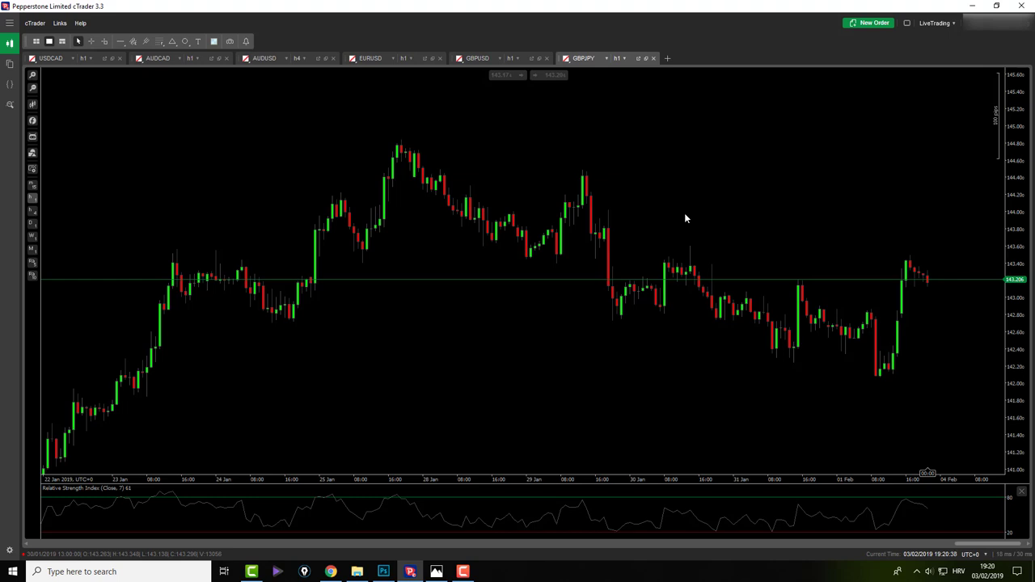
middle_click(707, 259)
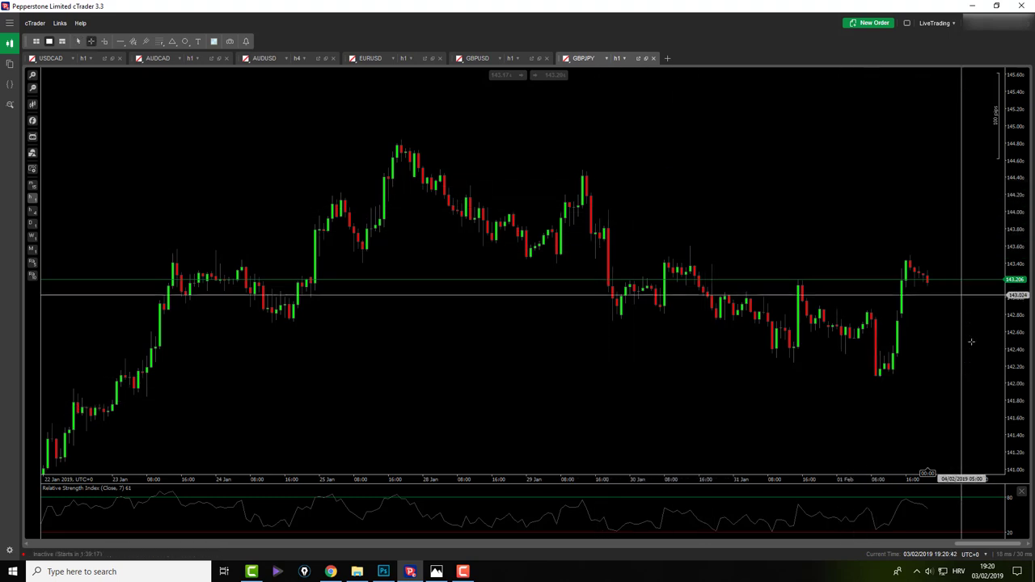
left_click(583, 170)
left_click_drag(587, 172, 904, 257)
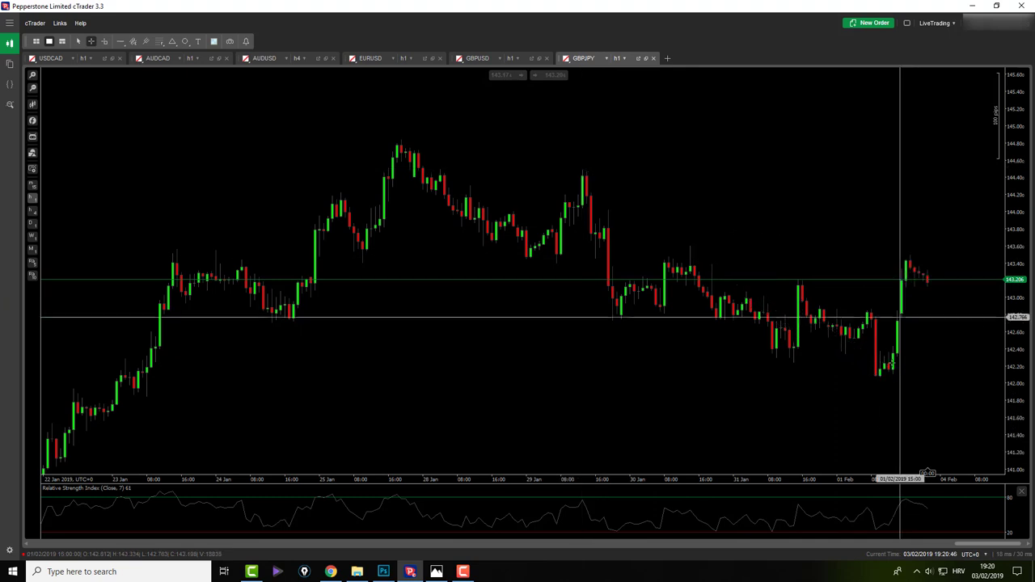
key("Escape")
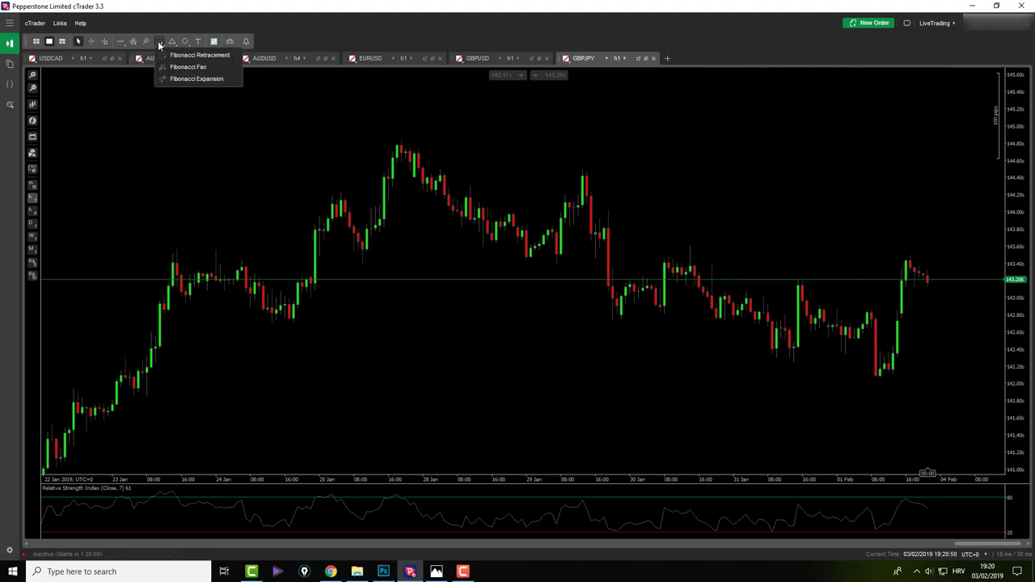
- Draw a Fibonacci retracement on GBPJPY from the 29 January high near 144.48 to the 1 February low near 142.08
mouse_move(580, 170)
left_mouse_down()
mouse_move(903, 381)
mouse_move(881, 378)
left_mouse_up()
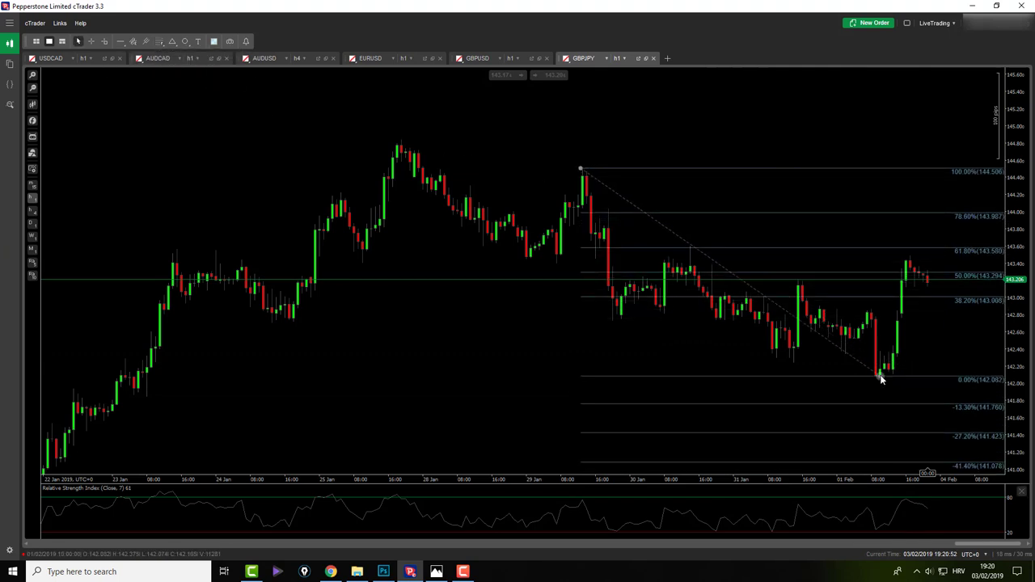
left_click_drag(581, 169, 583, 173)
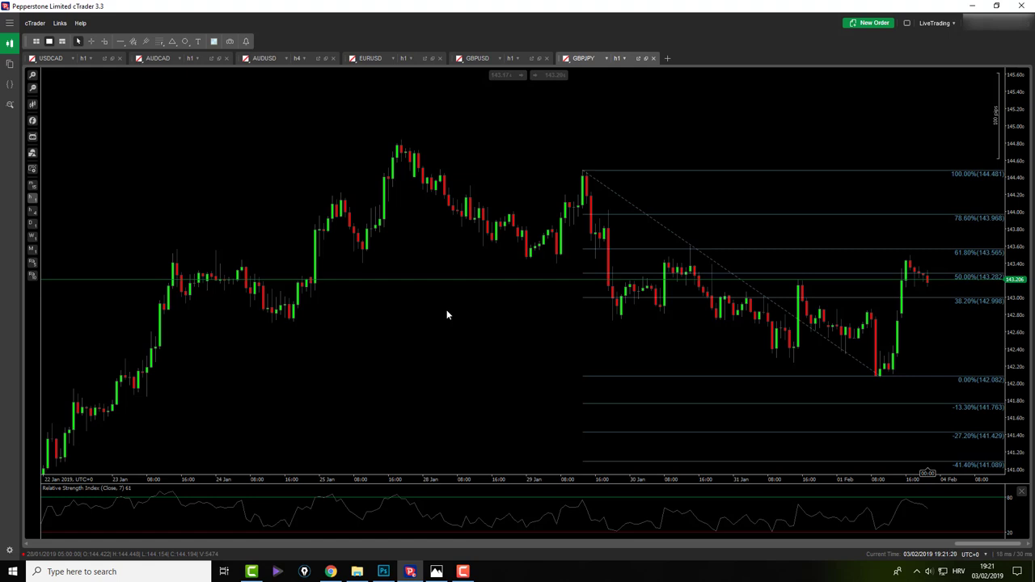
- Show the AUDUSD chart on the h1 timeframe and look over its recent price swings
left_click(268, 58)
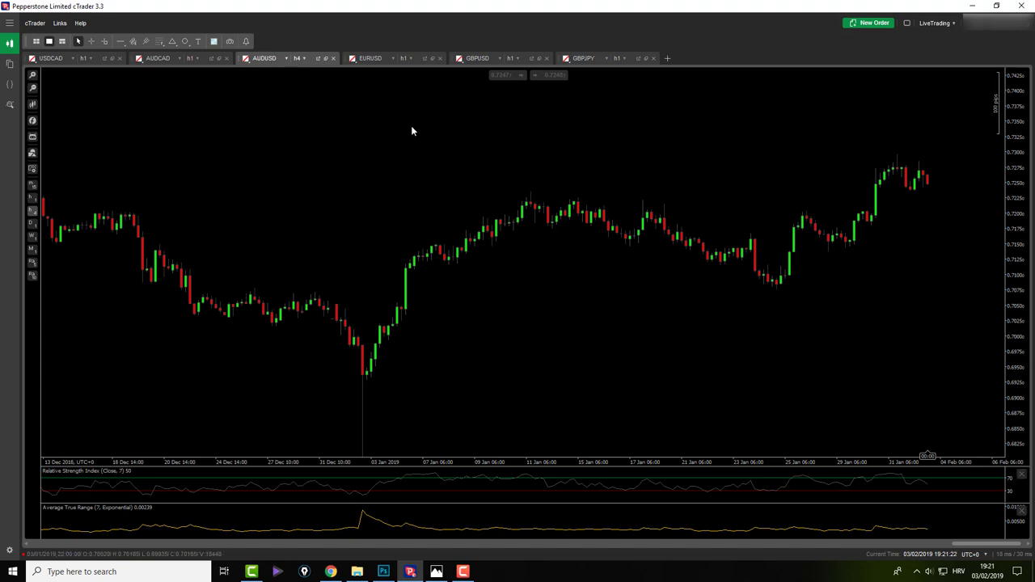
left_click(297, 59)
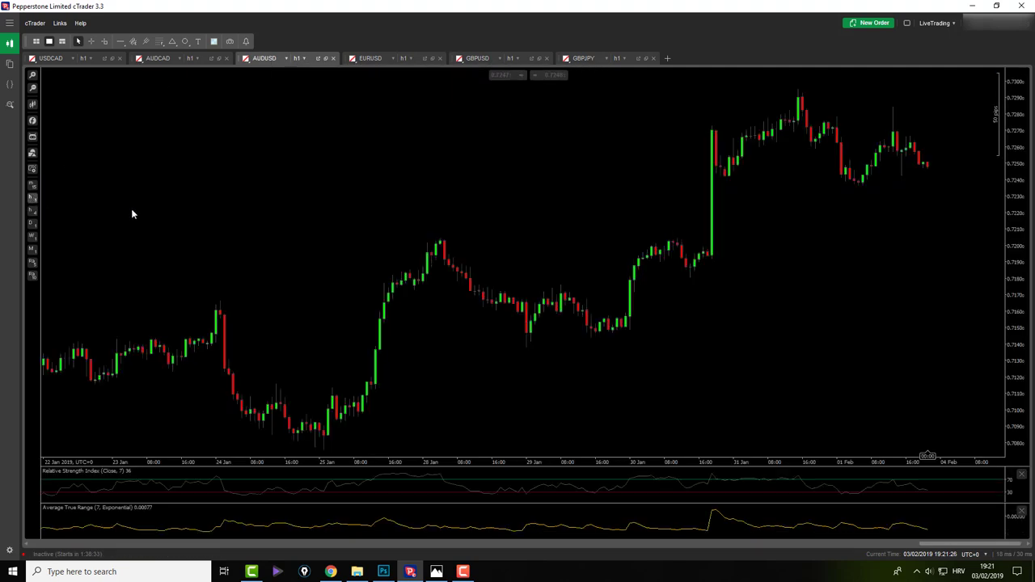
left_click_drag(745, 322, 736, 348)
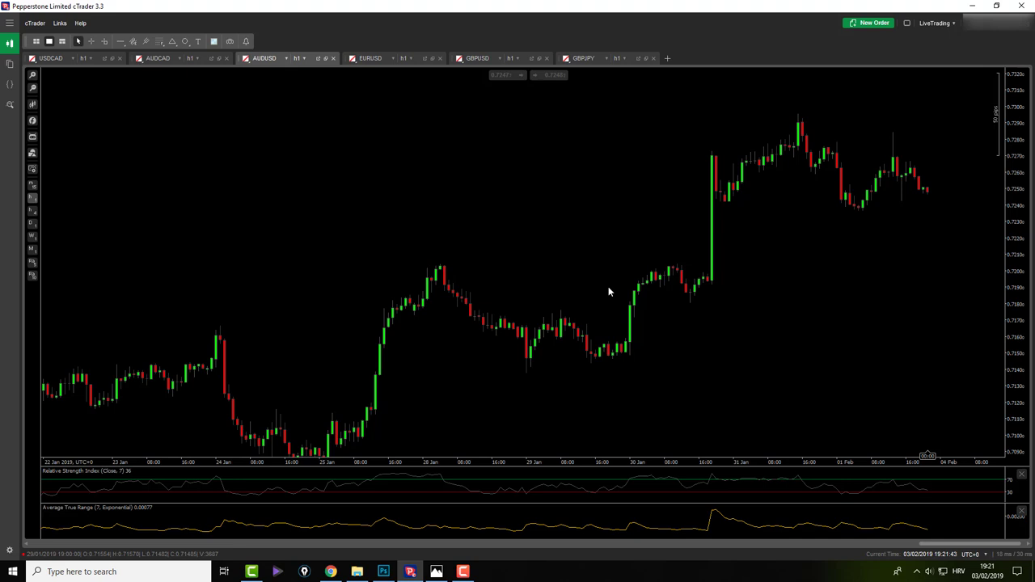
- Return to the EURUSD chart and check the marked entry level below the second triangle with the crosshair
left_click(384, 60)
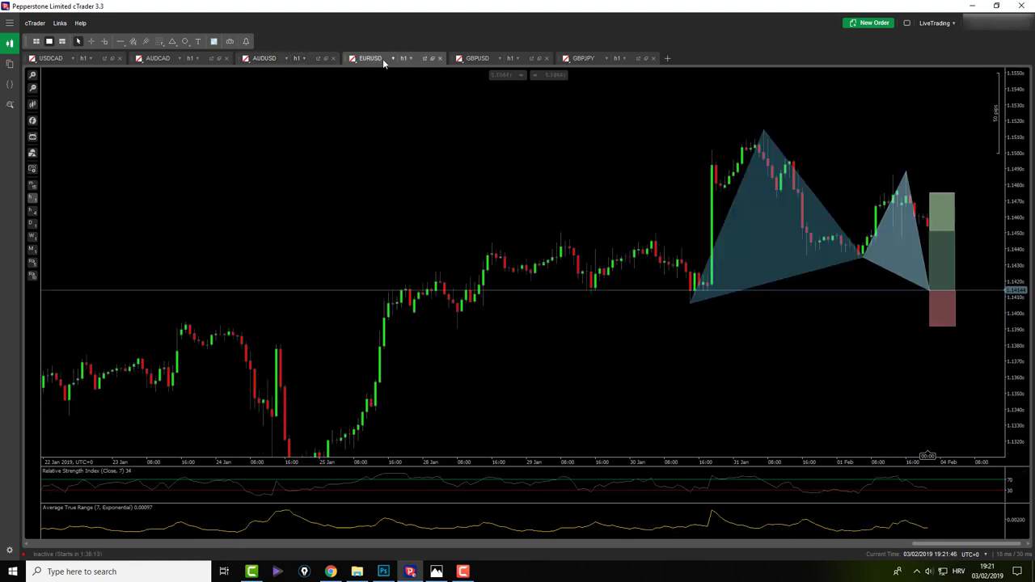
middle_click(857, 304)
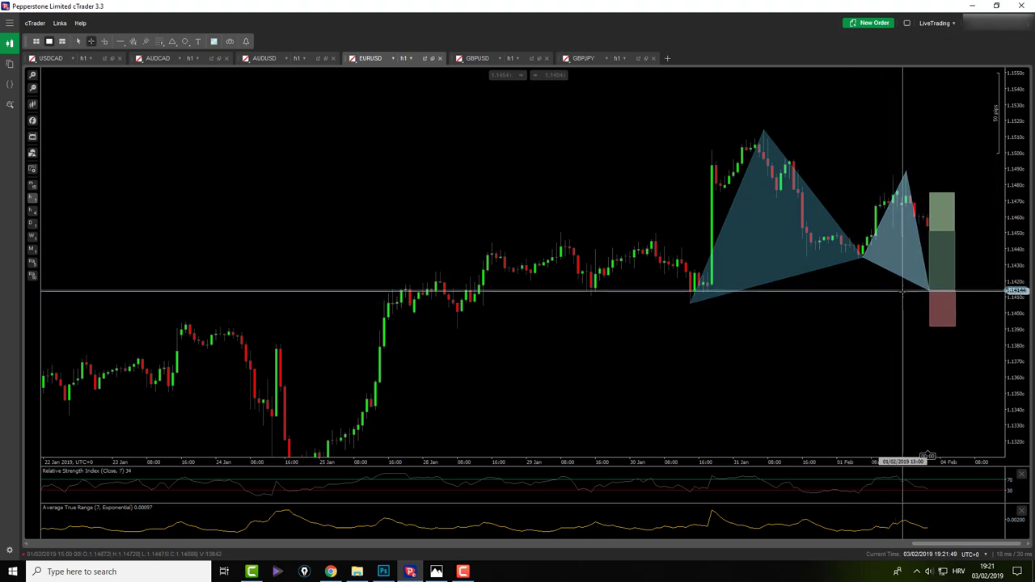